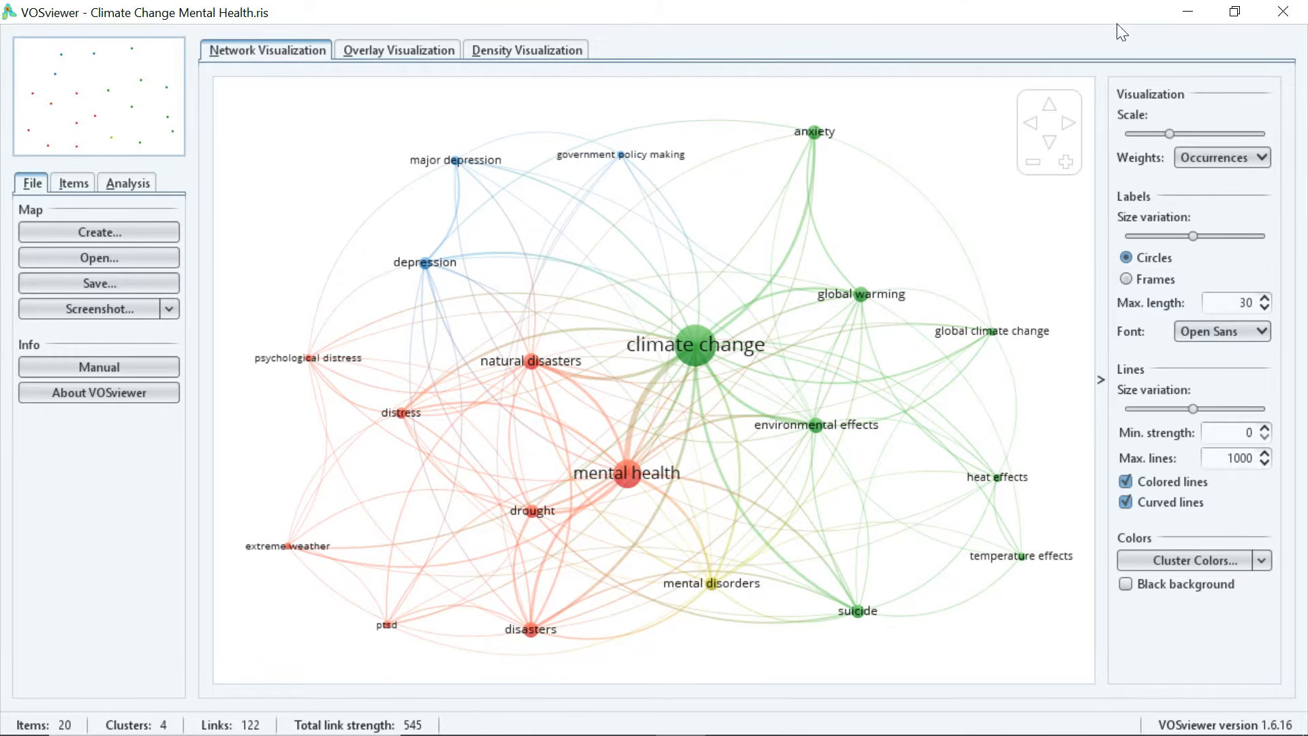
Minimize the VOSviewer keyword co-occurrence map to bring the Zotero library into view.
left_click(1189, 14)
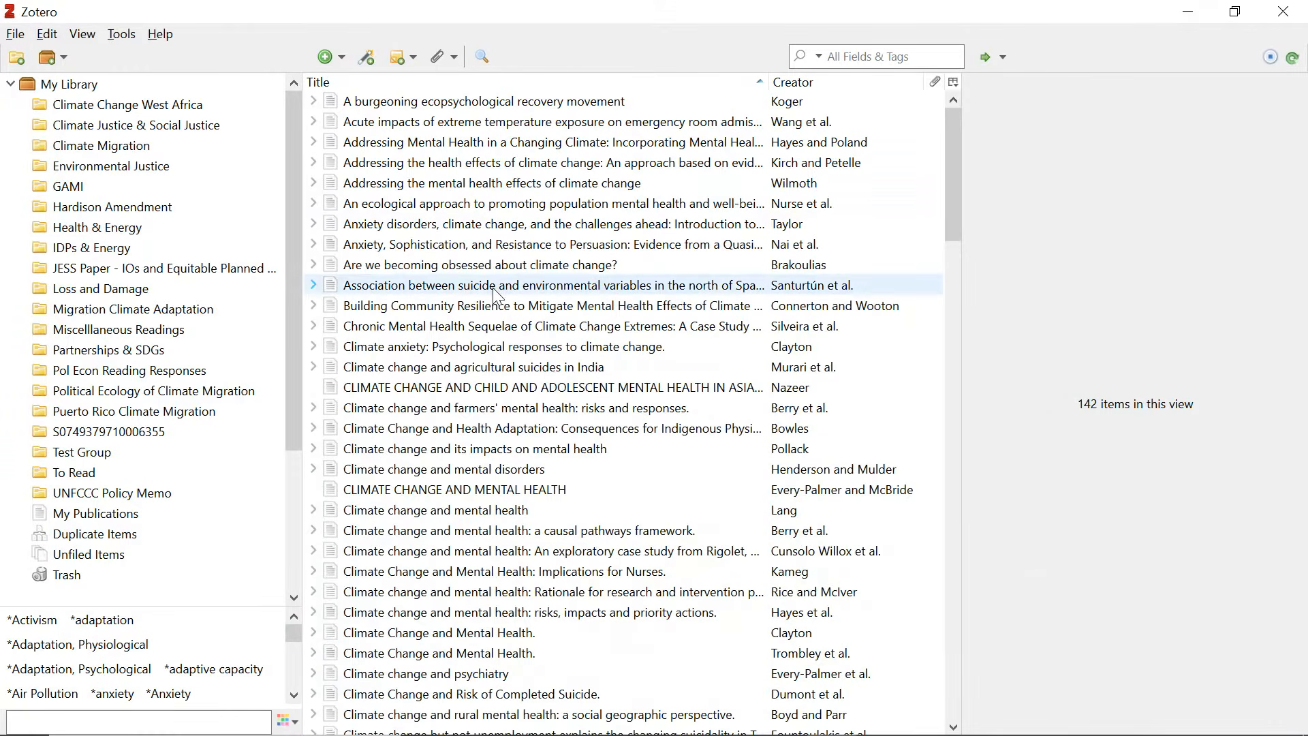
Reveal the New Group and New Feed options from the New Library toolbar menu.
scroll(242, 434, "down", 5)
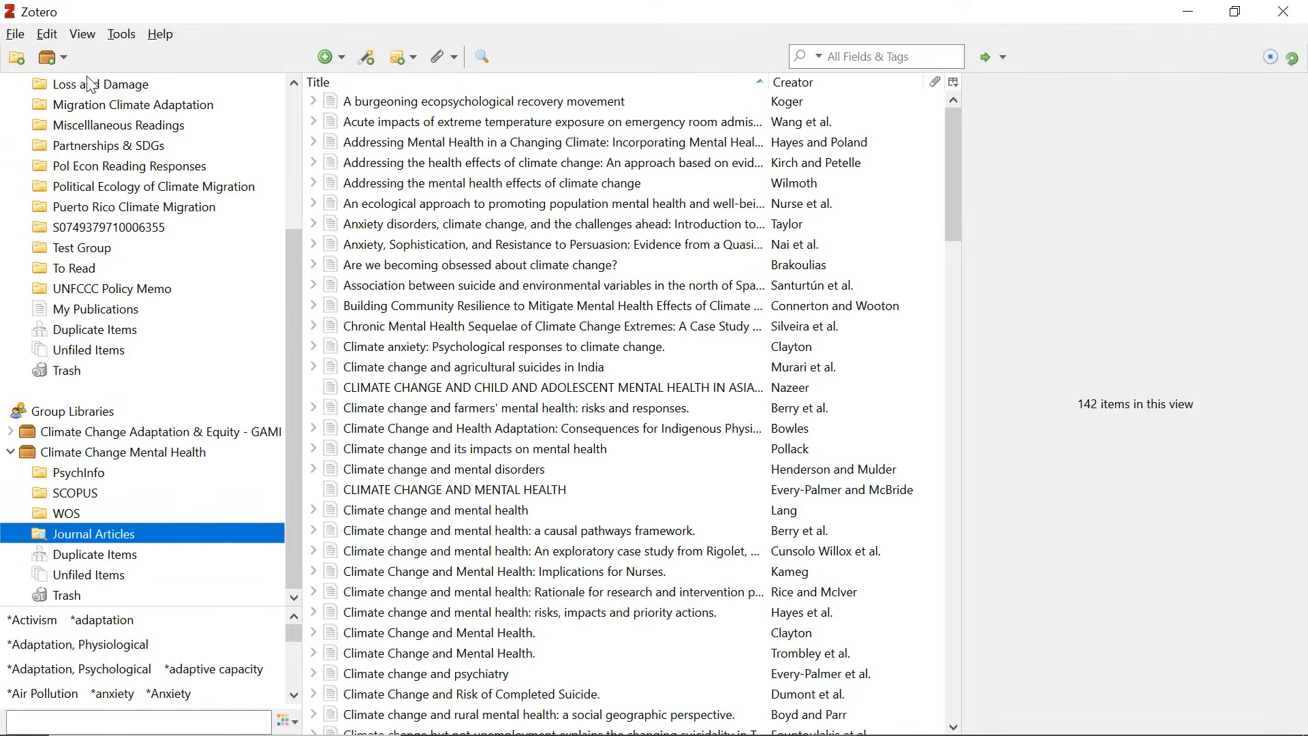
left_click(57, 59)
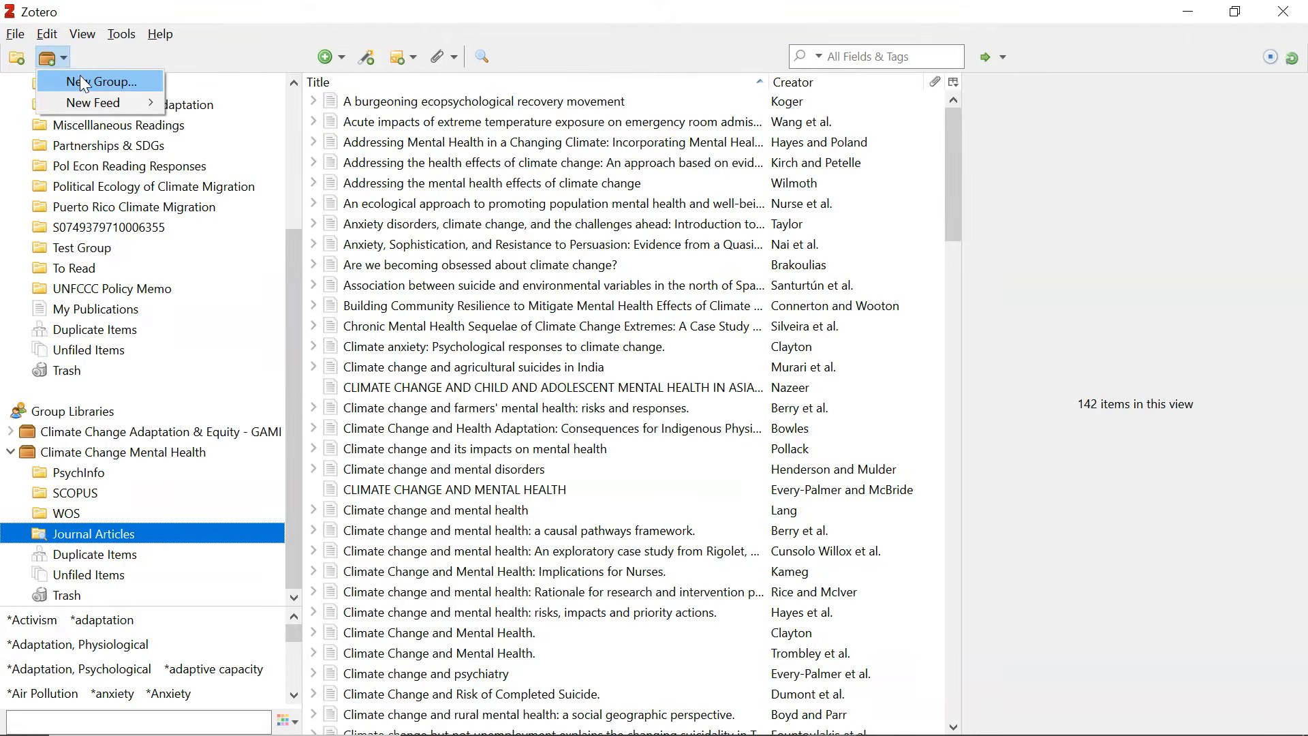
left_click(85, 81)
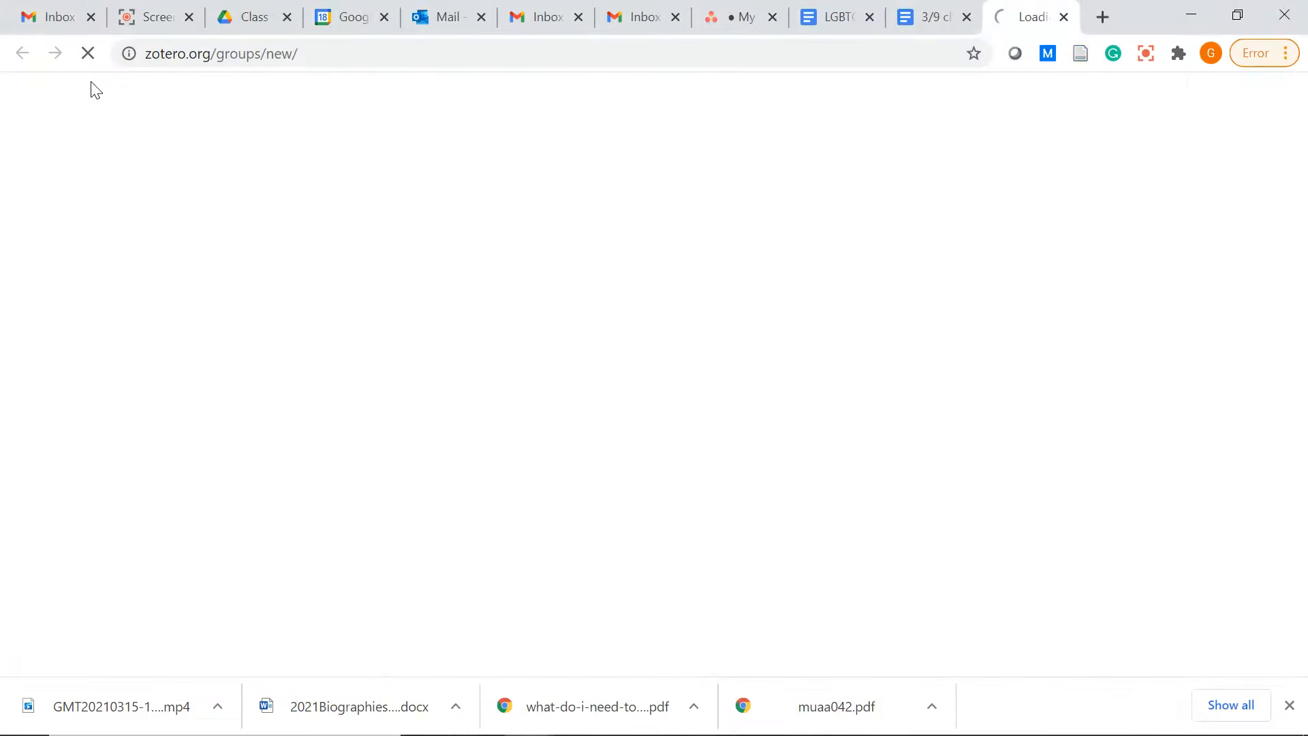
scroll(609, 390, "down", 1)
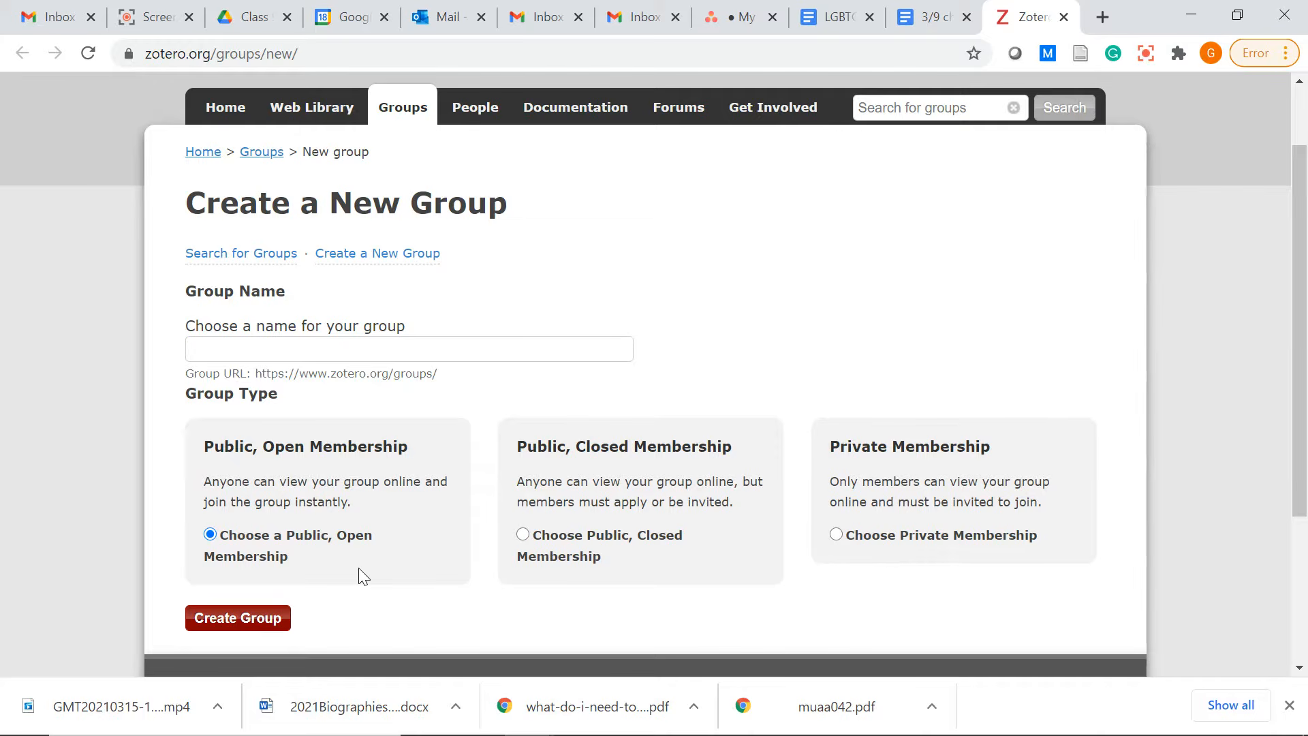
mouse_move(715, 734)
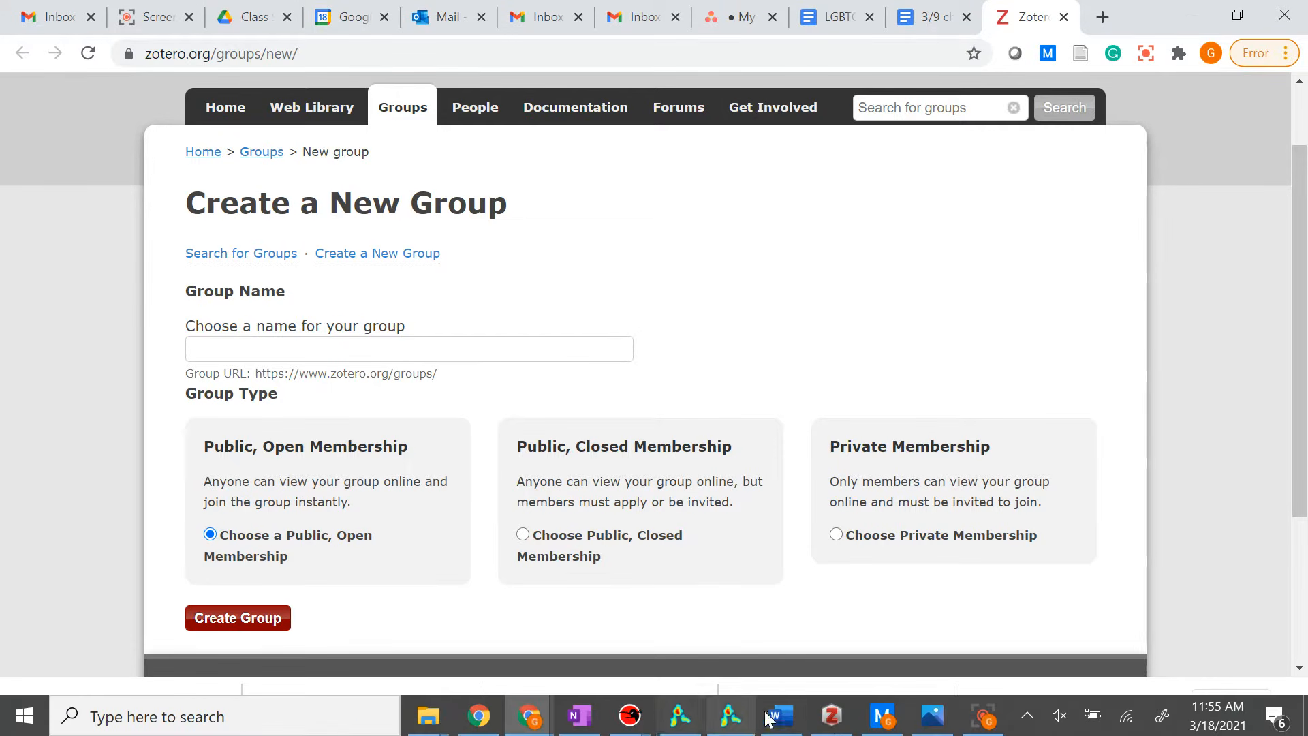
left_click(839, 719)
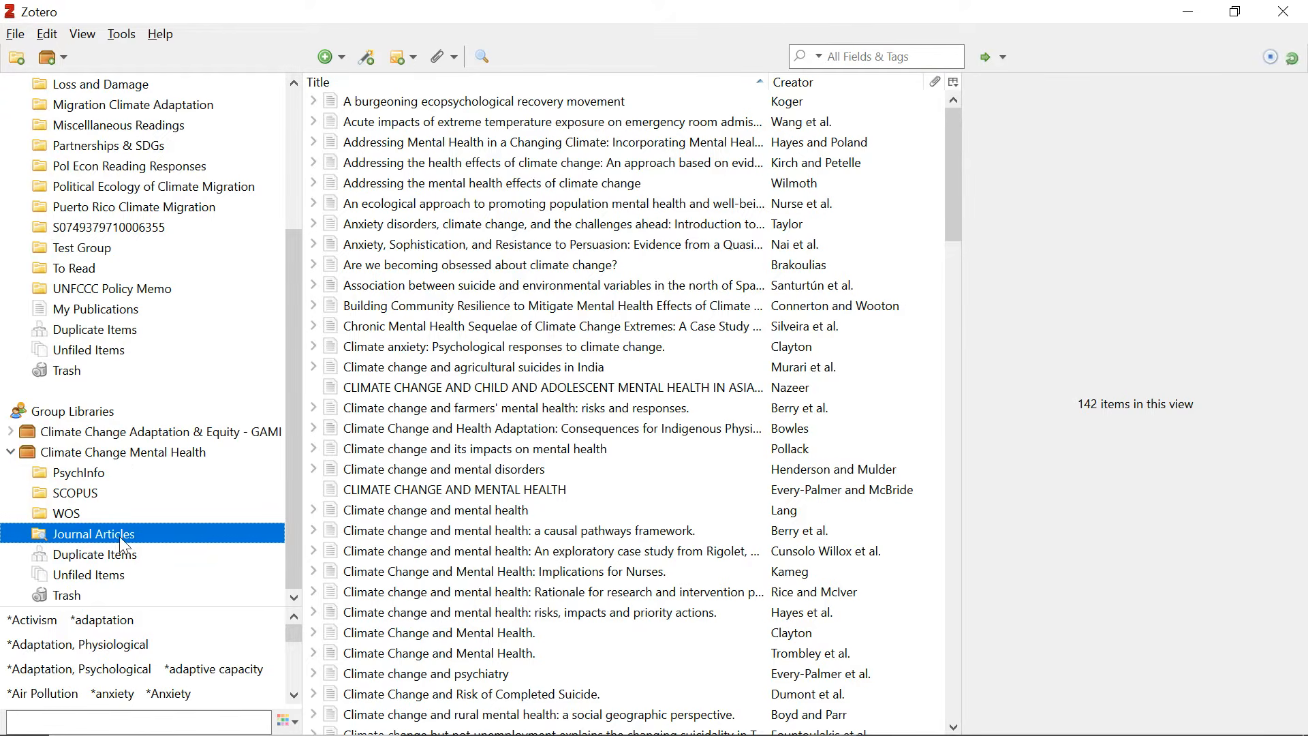
Open the Climate Change Mental Health group's Duplicate Items view, which lists no duplicates.
left_click(104, 556)
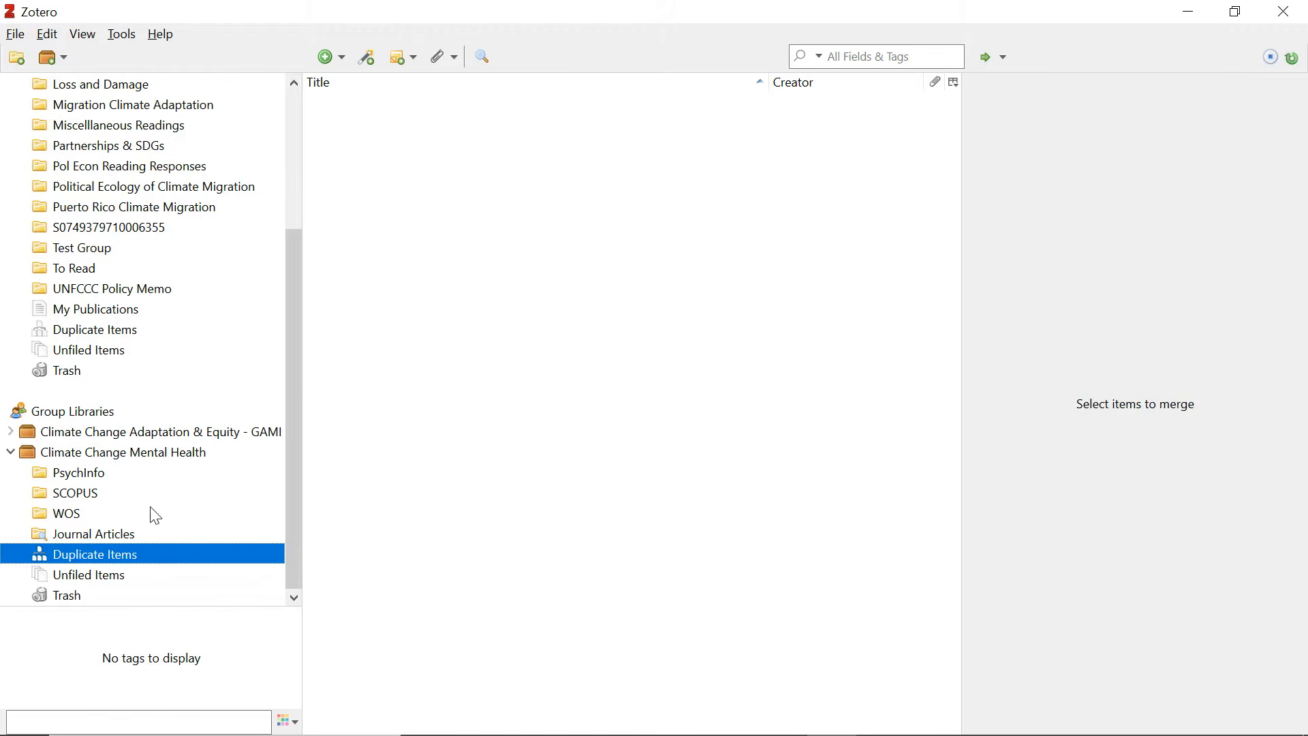
scroll(155, 516, "up", 4)
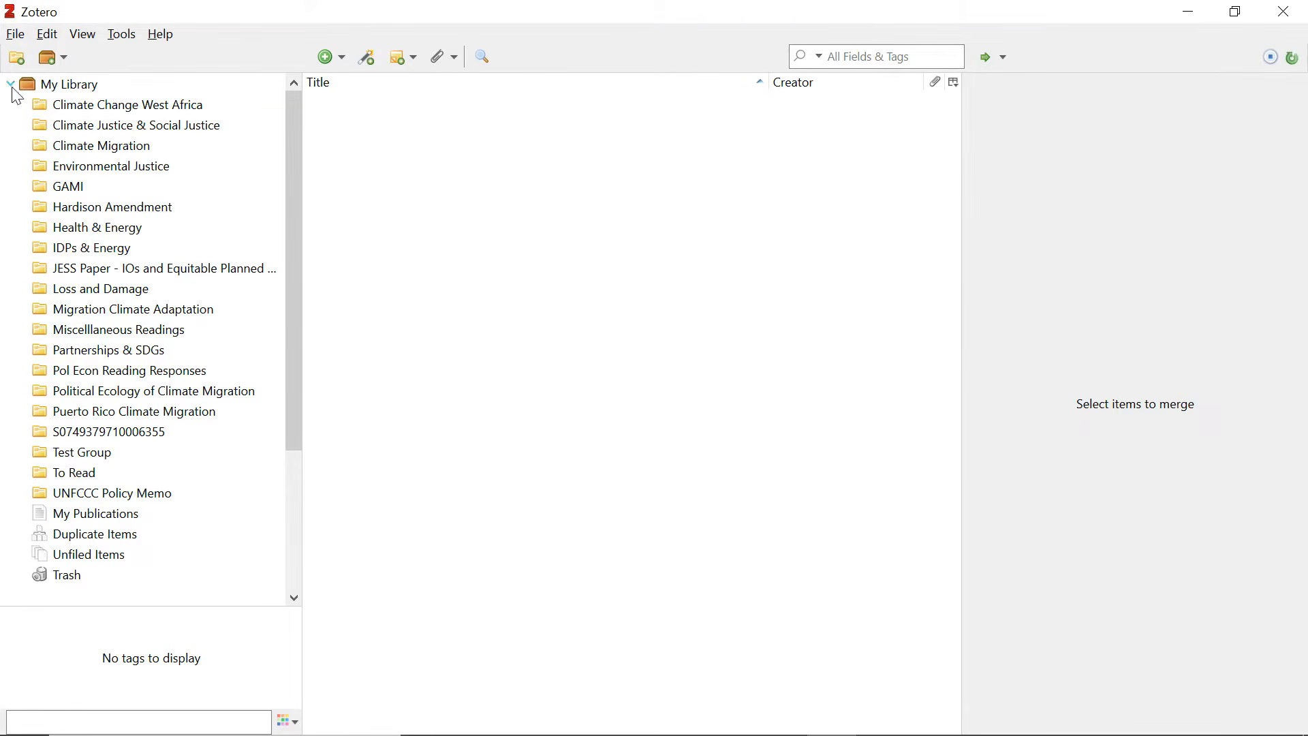
scroll(167, 447, "down", 4)
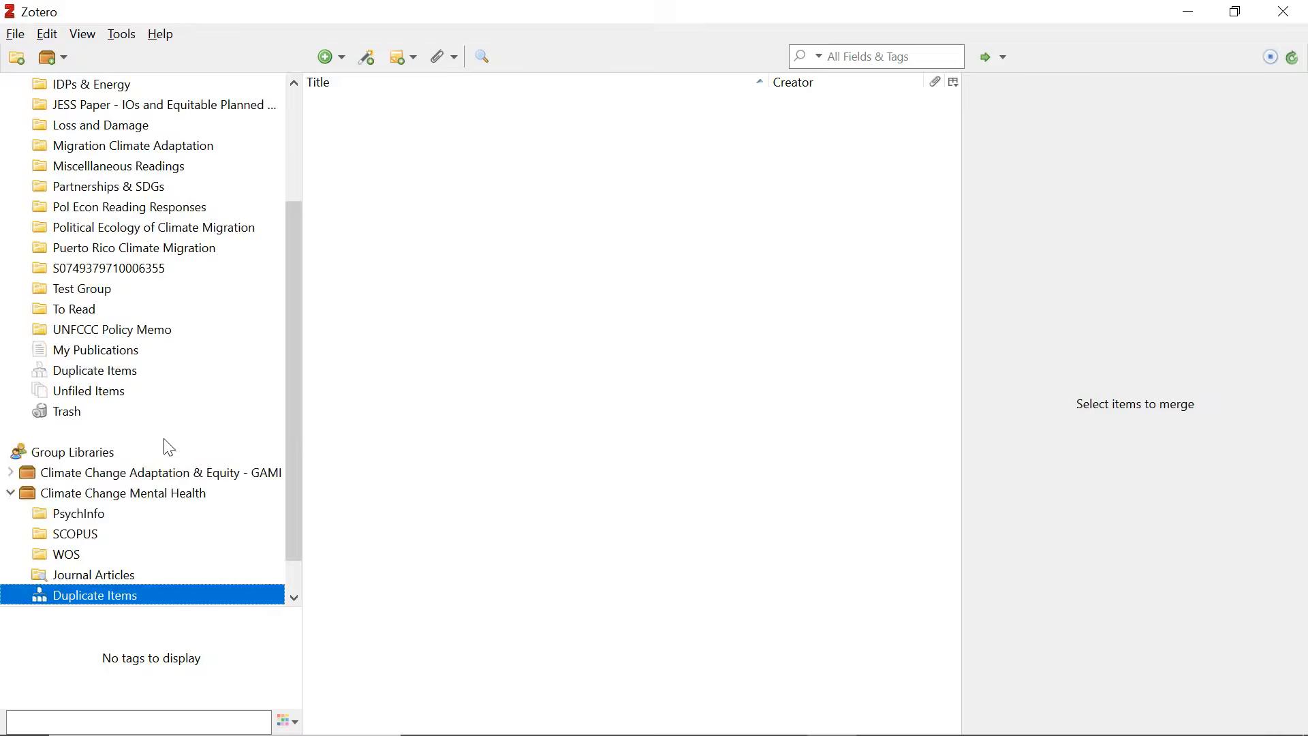
scroll(125, 380, "down", 1)
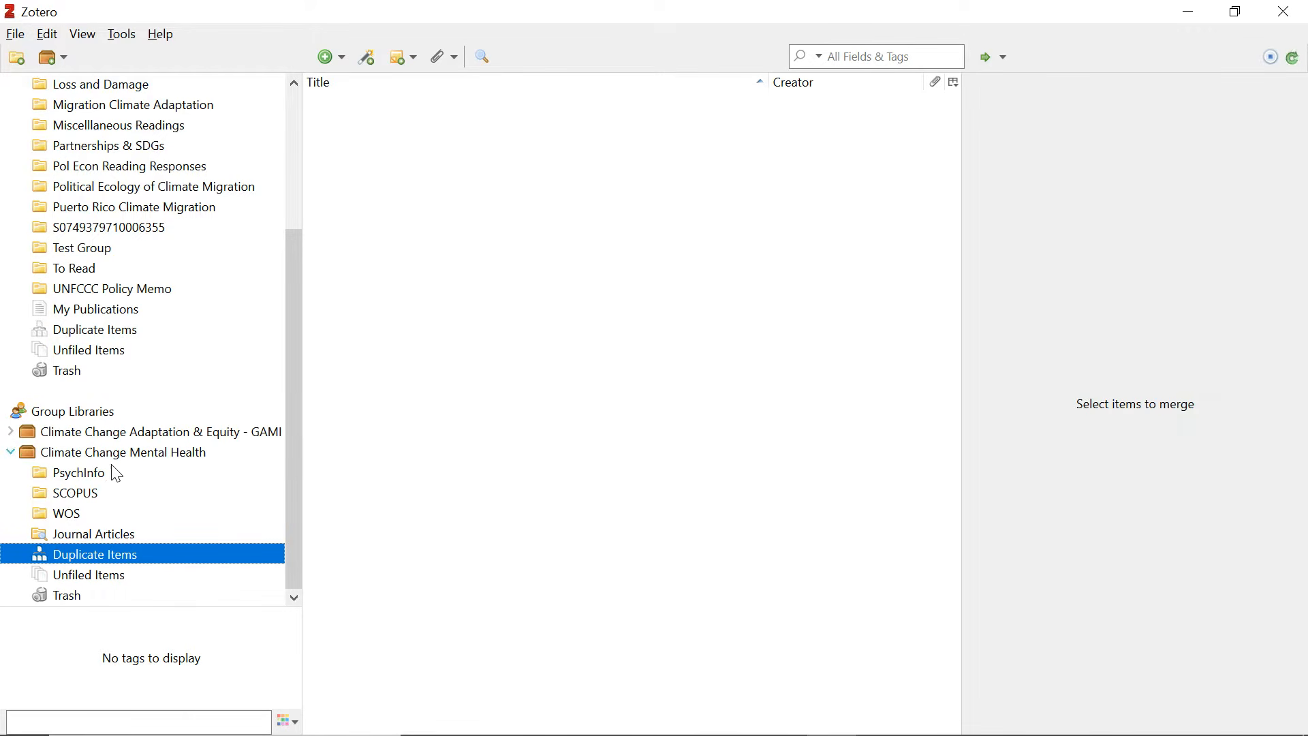
Select the group library, start importing pubmed-anxietyTit-set, then cancel the Import wizard.
left_click(16, 35)
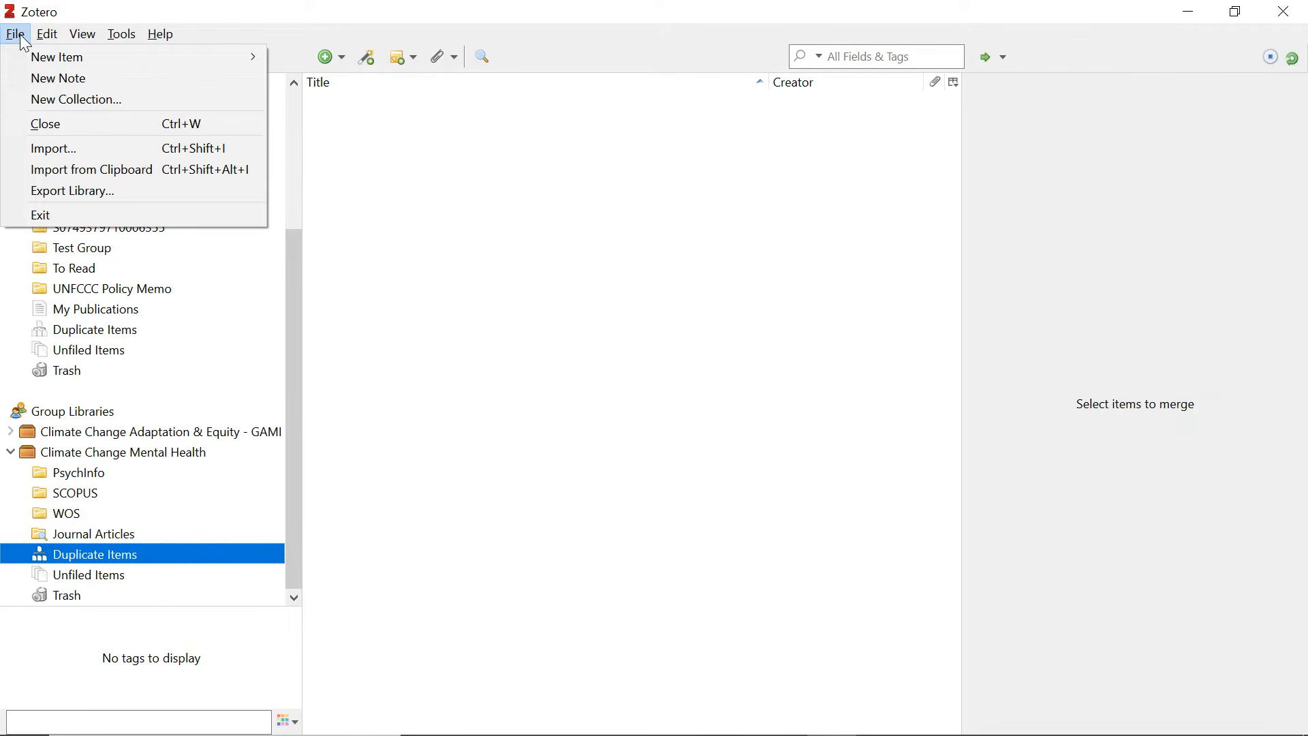
left_click(103, 453)
left_click(15, 34)
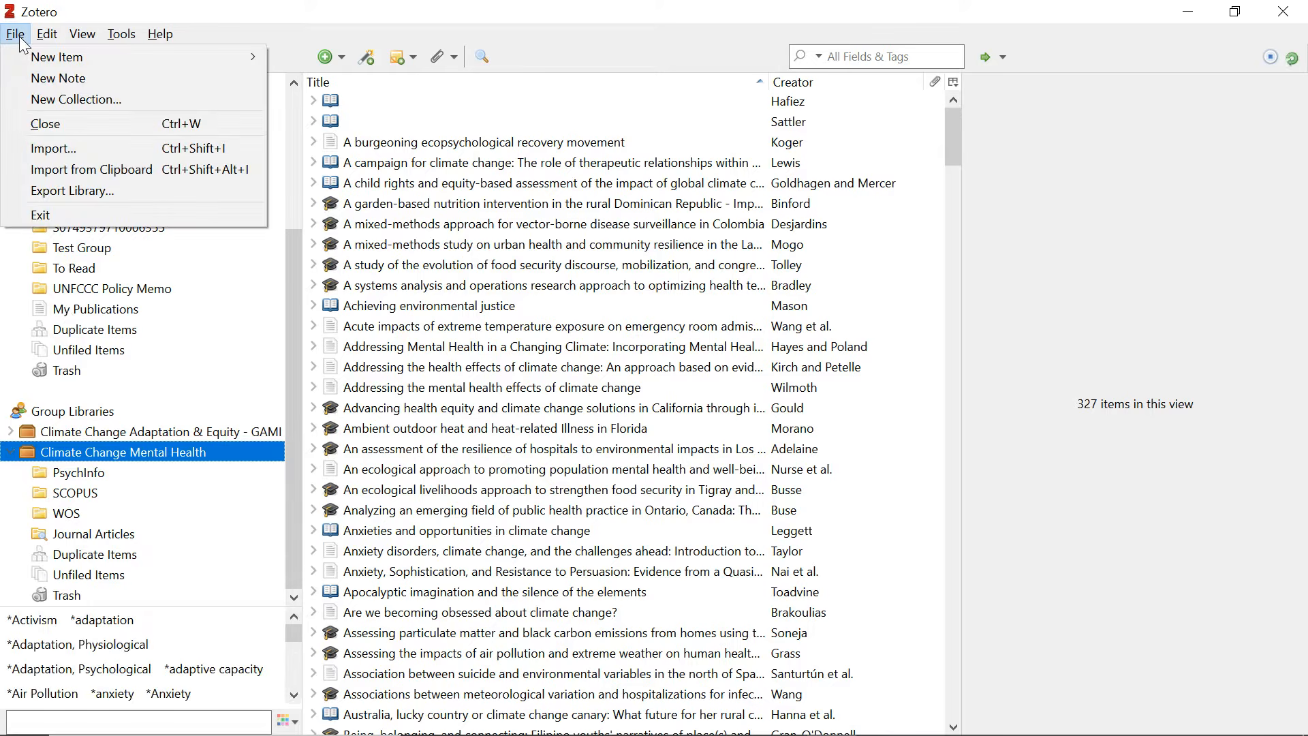
left_click(89, 150)
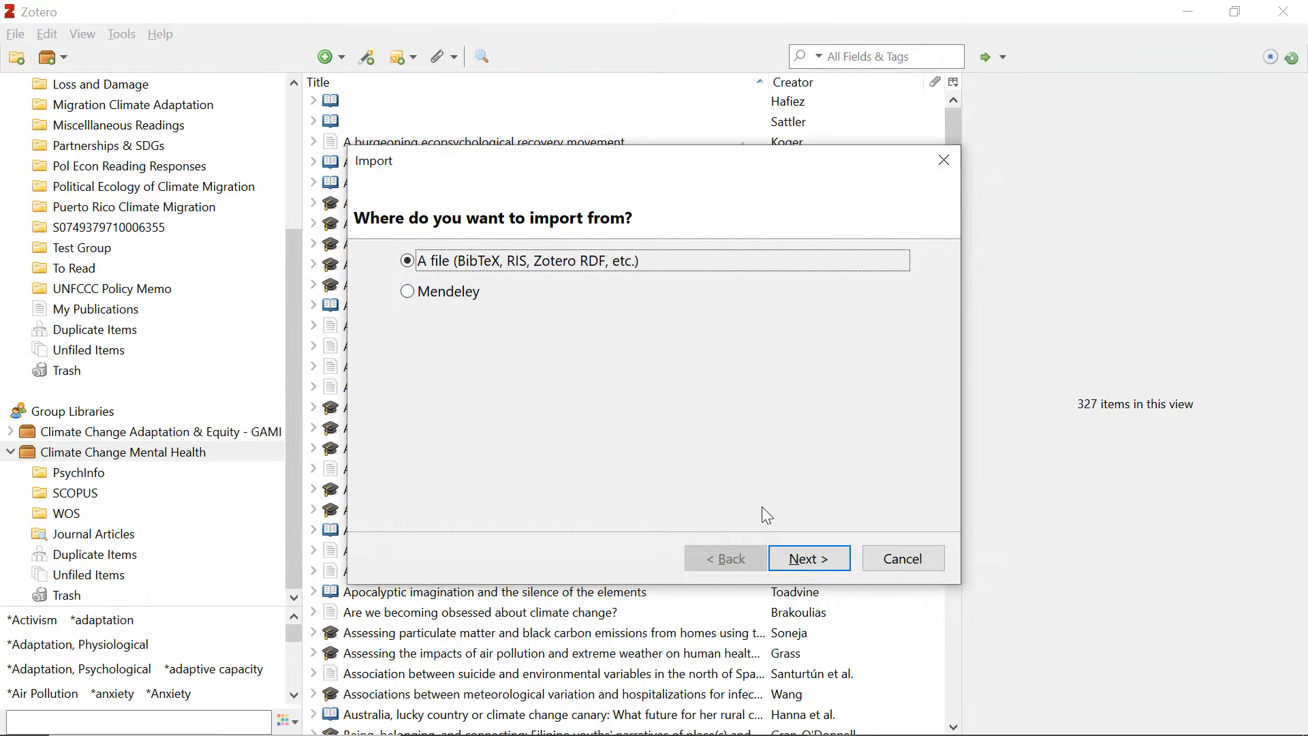
left_click(815, 560)
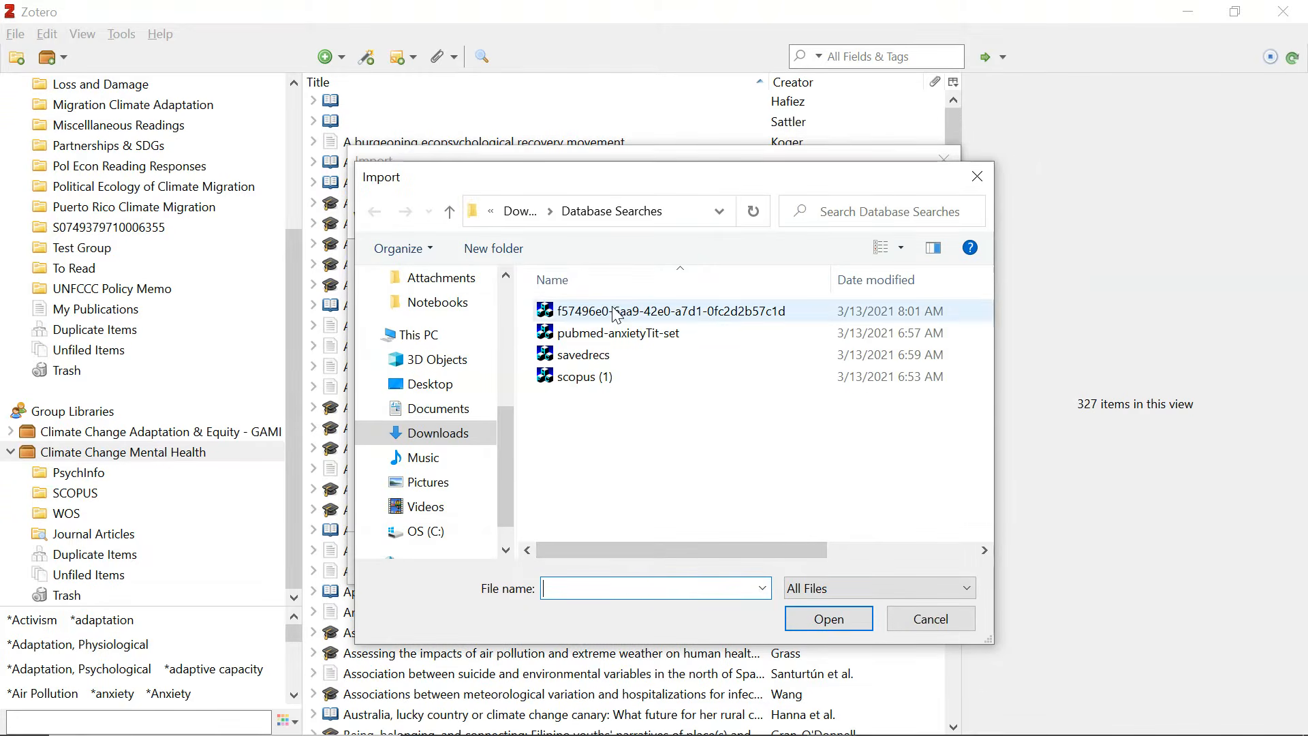
left_click(619, 333)
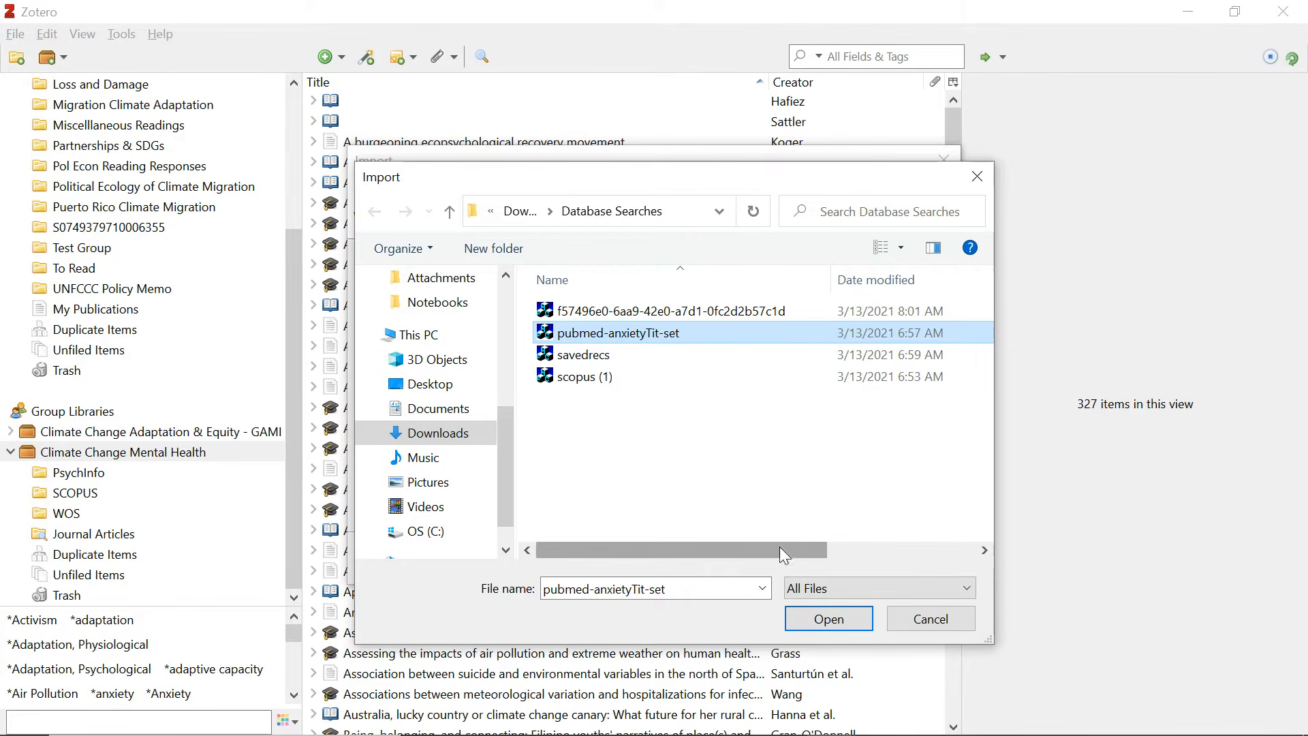
left_click(826, 620)
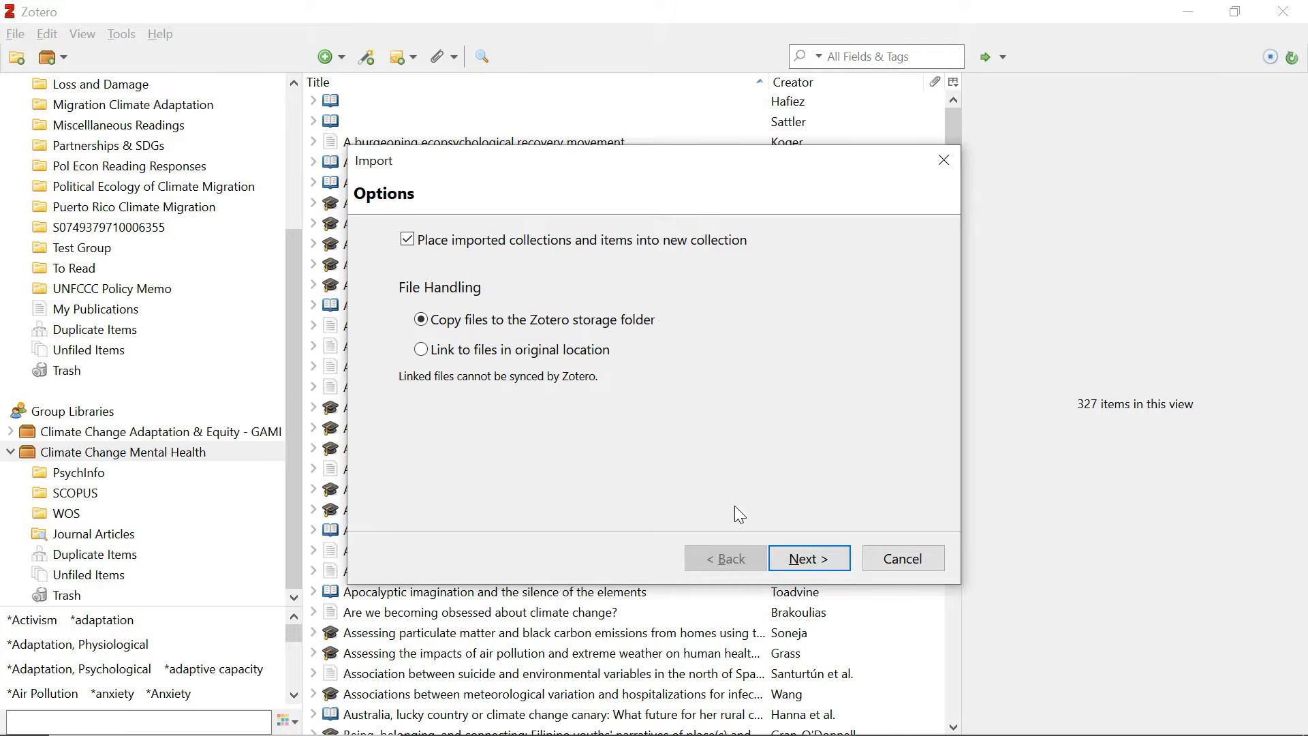
left_click(943, 164)
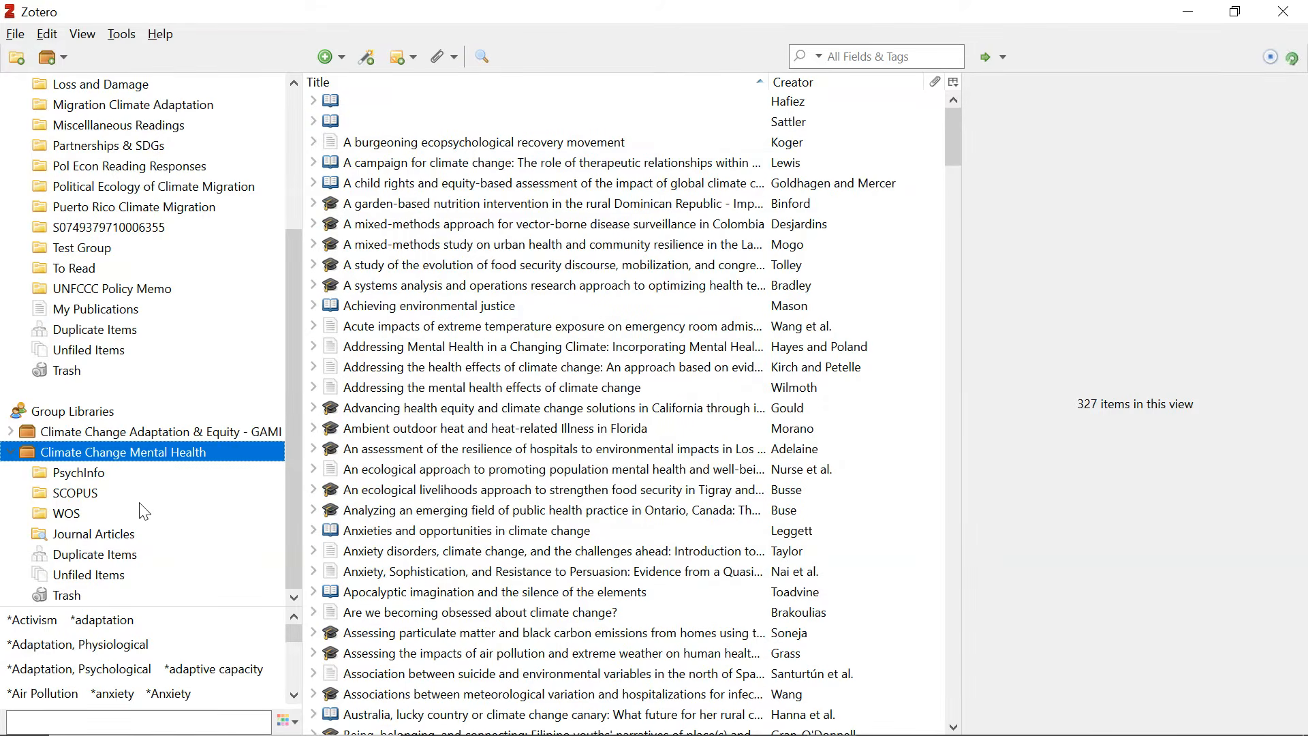
Browse the PsychInfo, SCOPUS and WOS collections, then list My Library's duplicate items.
left_click(66, 474)
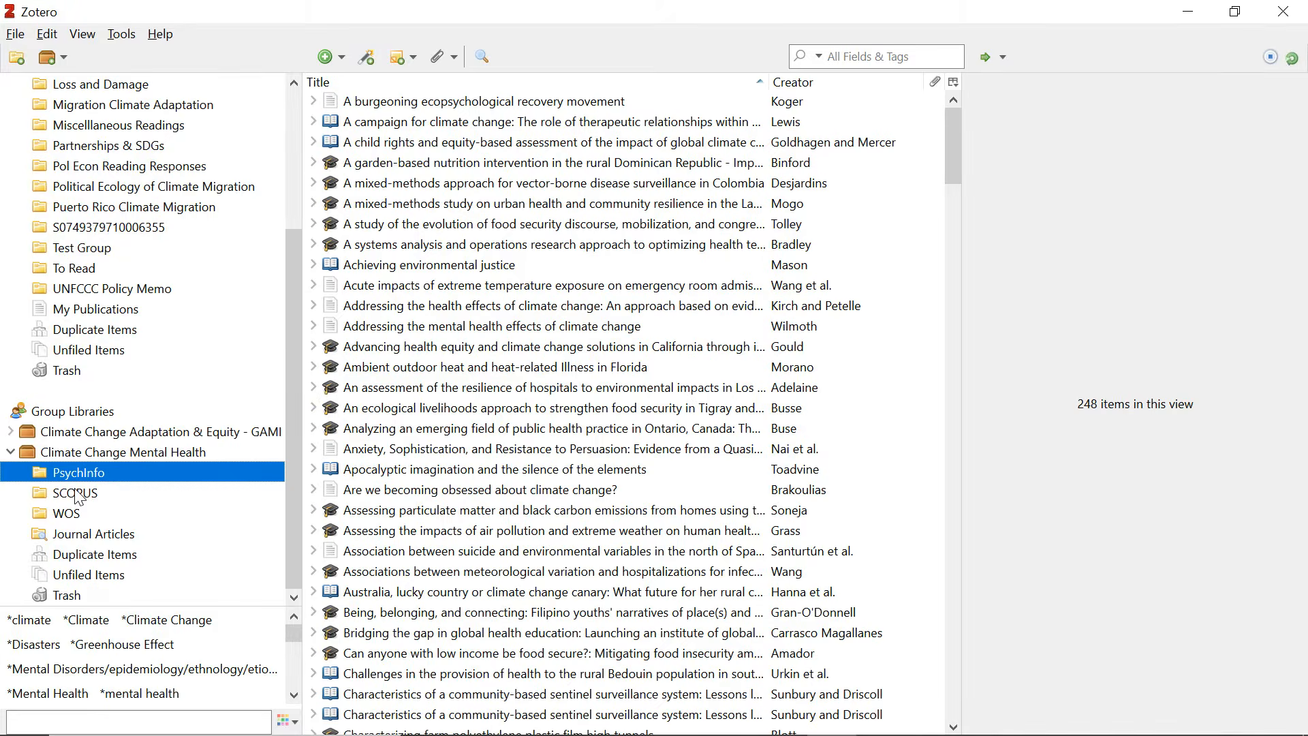
left_click(79, 495)
left_click(80, 515)
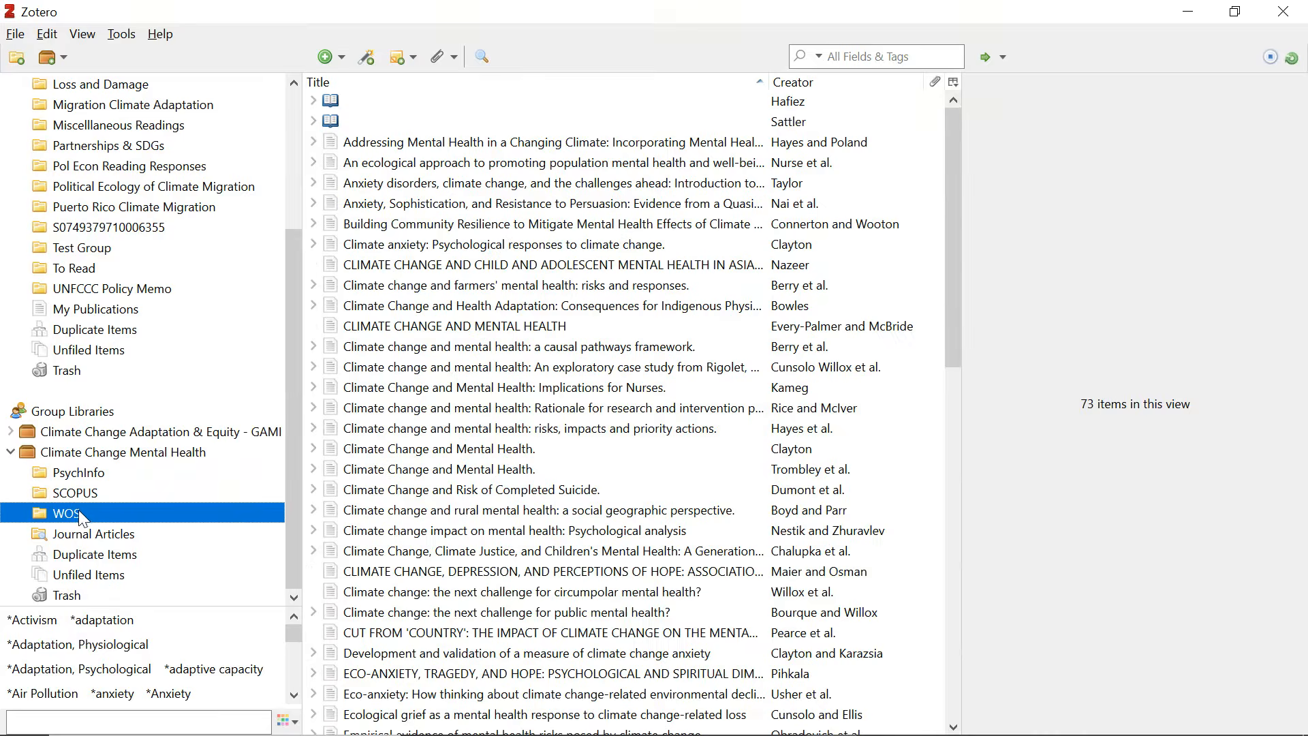
left_click(100, 559)
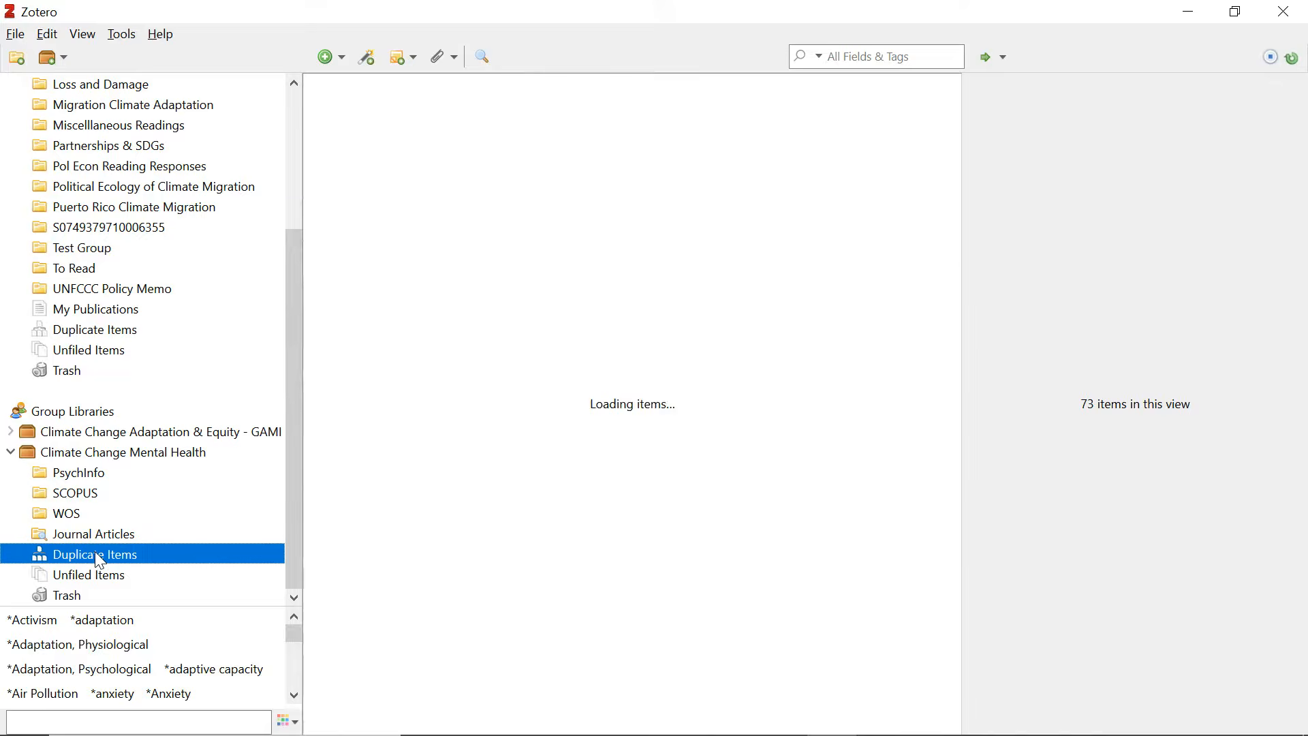
left_click(114, 334)
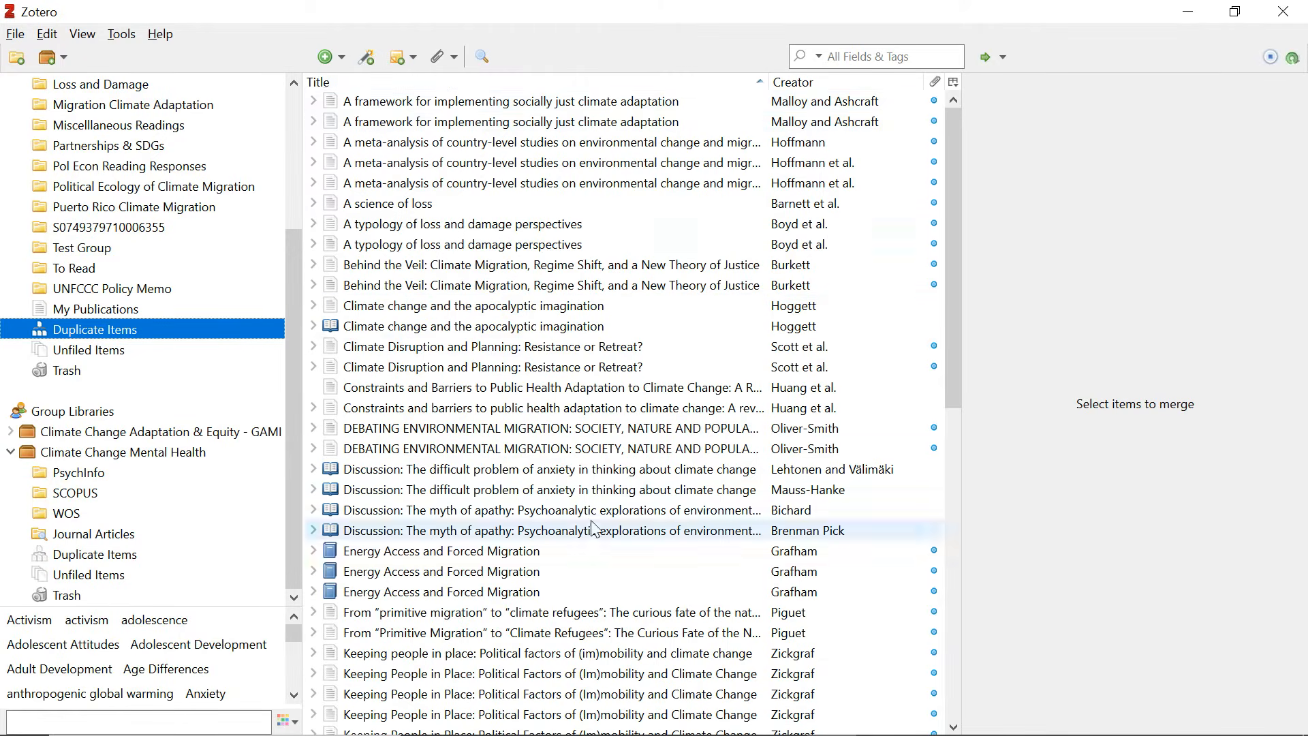
Merge the two 'A framework for implementing socially just climate adaptation' records into one.
left_click(584, 107)
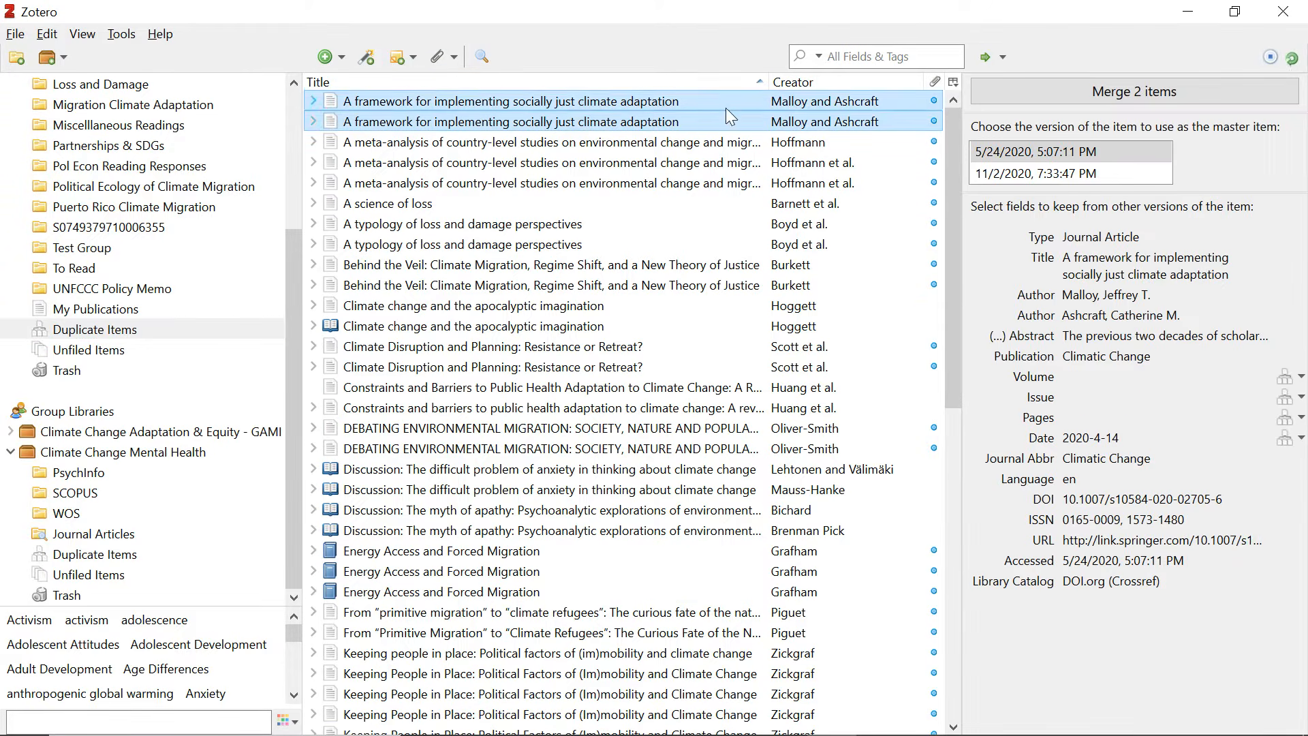
left_click(1069, 95)
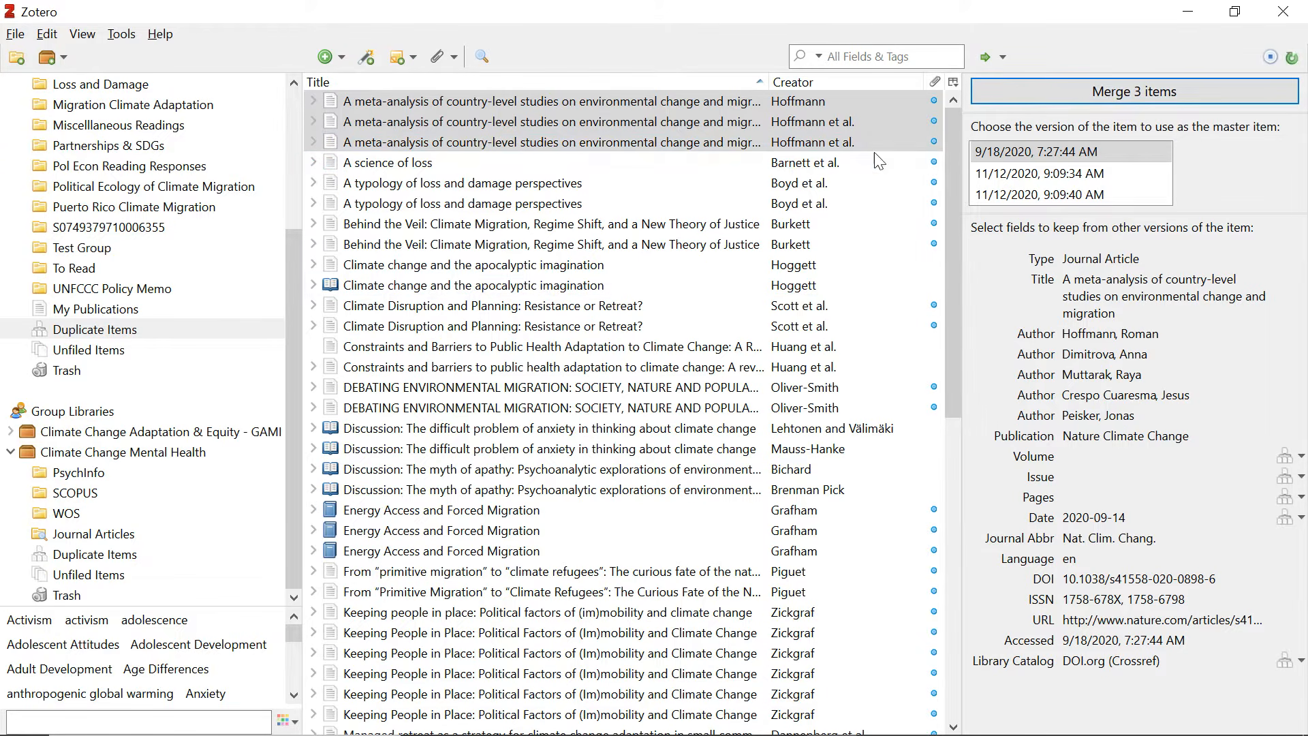
left_click(113, 556)
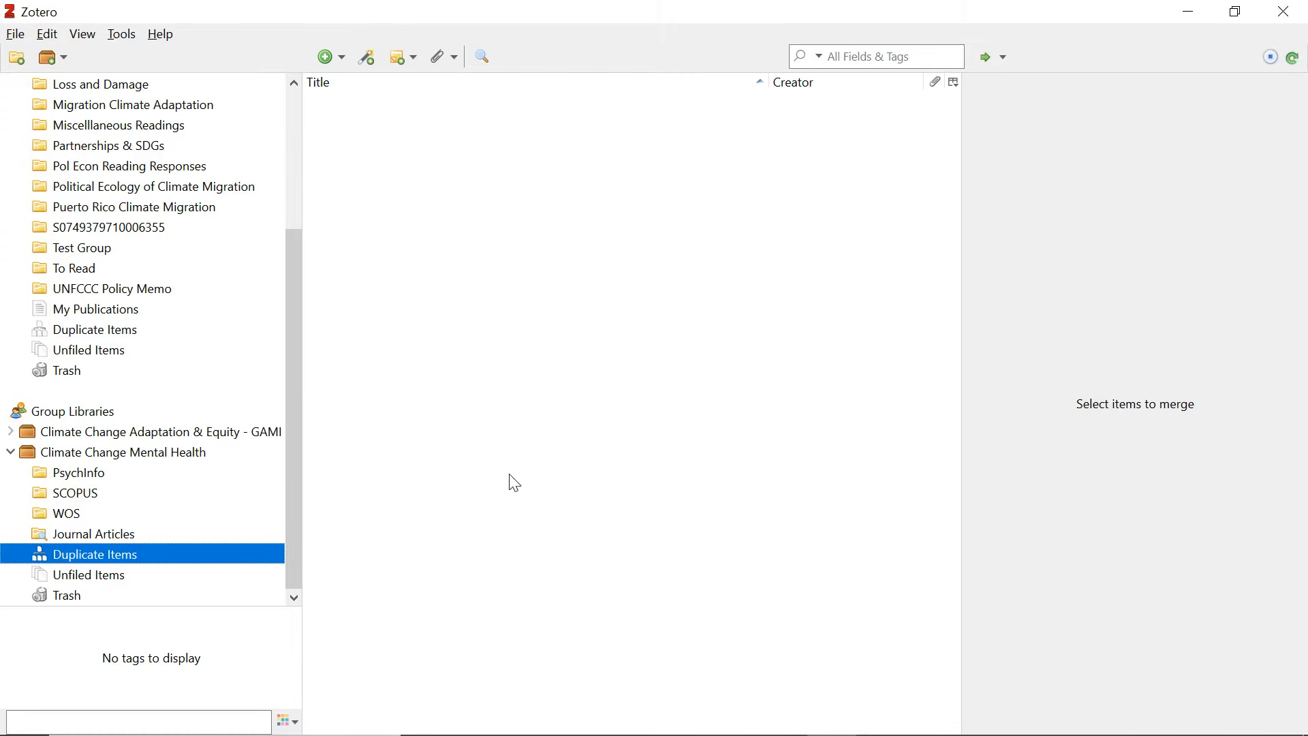
left_click(80, 494)
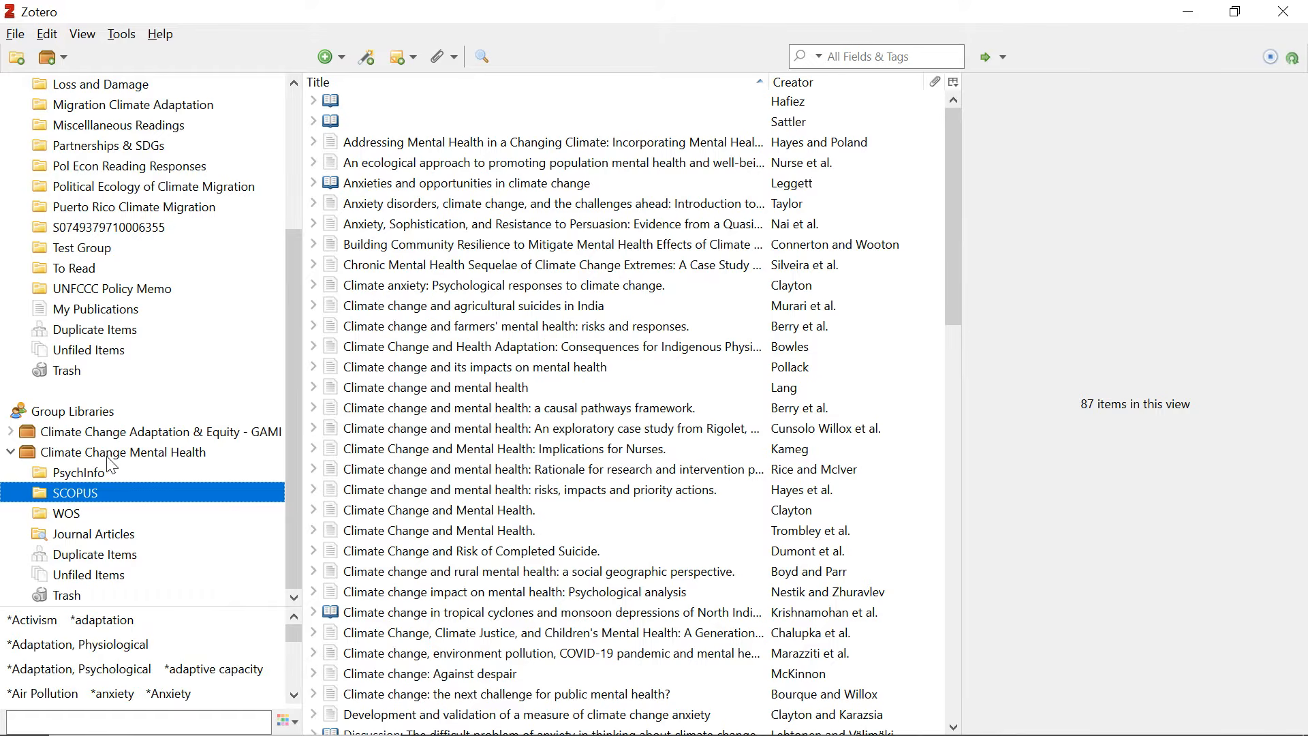
left_click(99, 455)
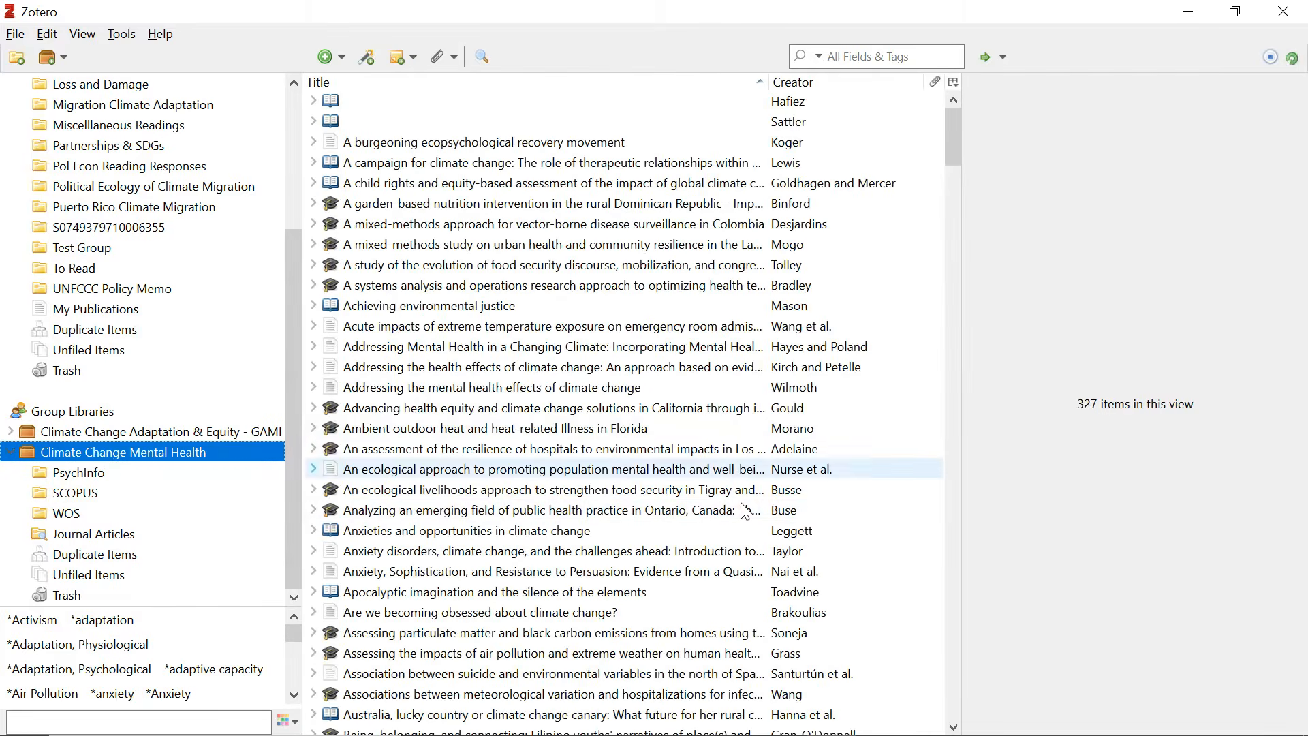
scroll(746, 511, "down", 5)
scroll(746, 511, "down", 13)
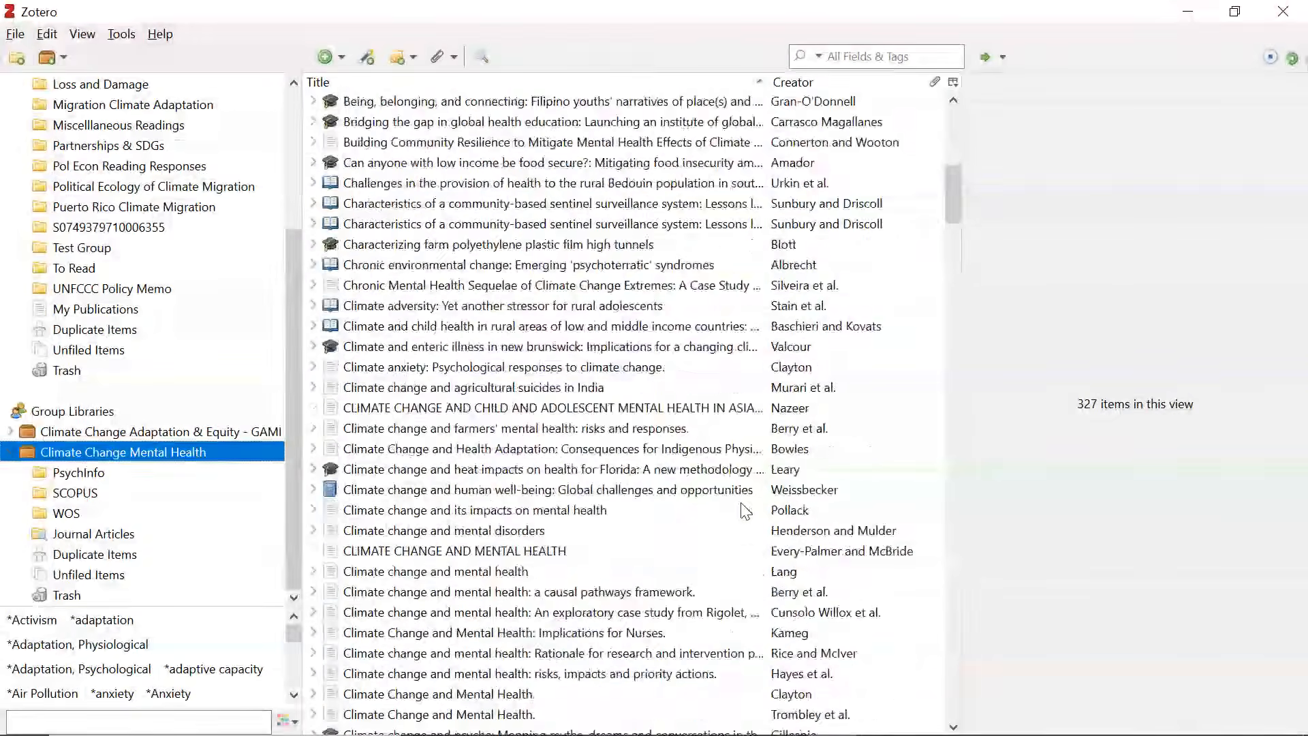
scroll(745, 511, "down", 5)
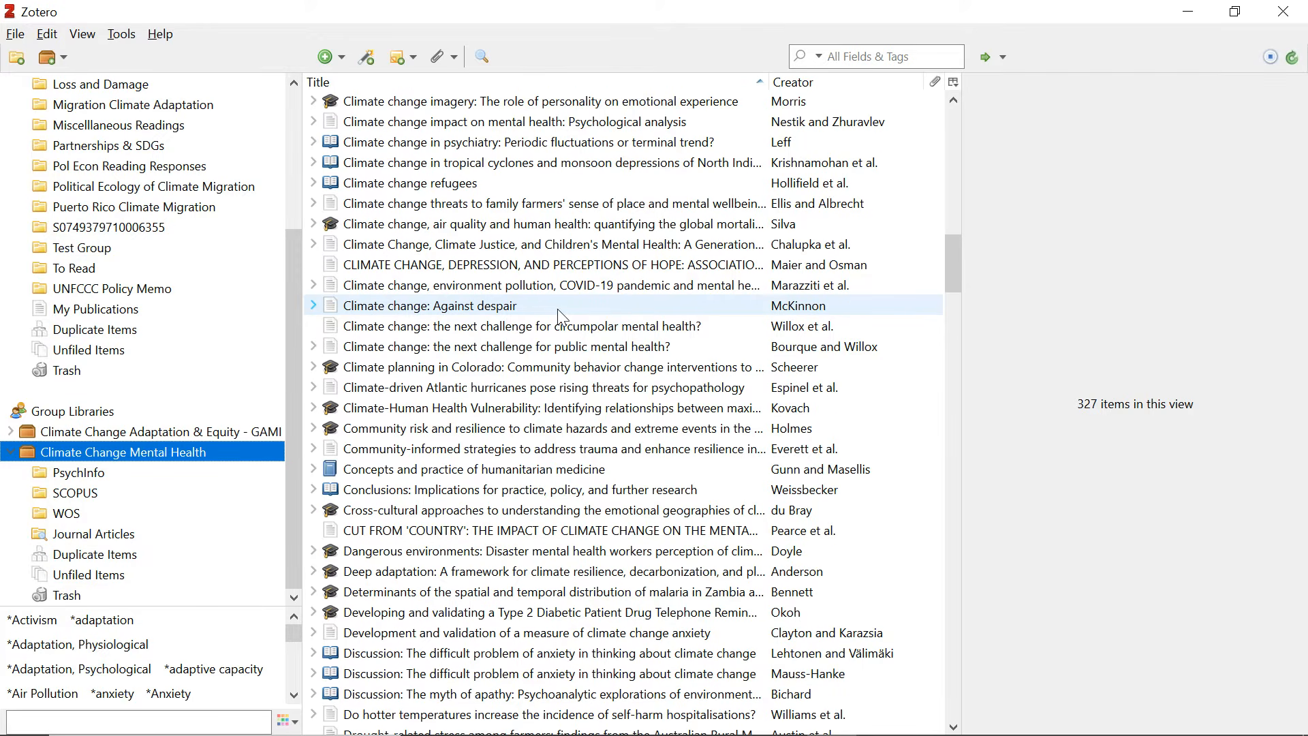
scroll(545, 327, "down", 2)
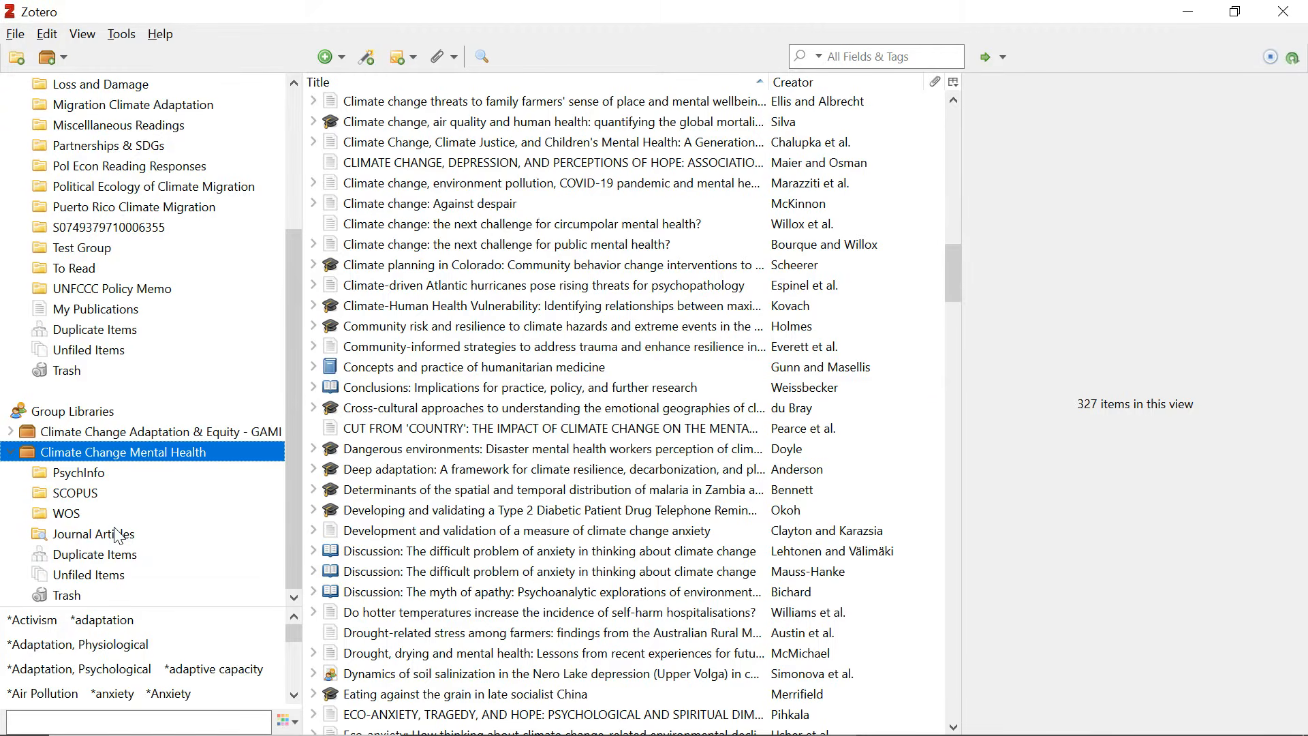
left_click(886, 55)
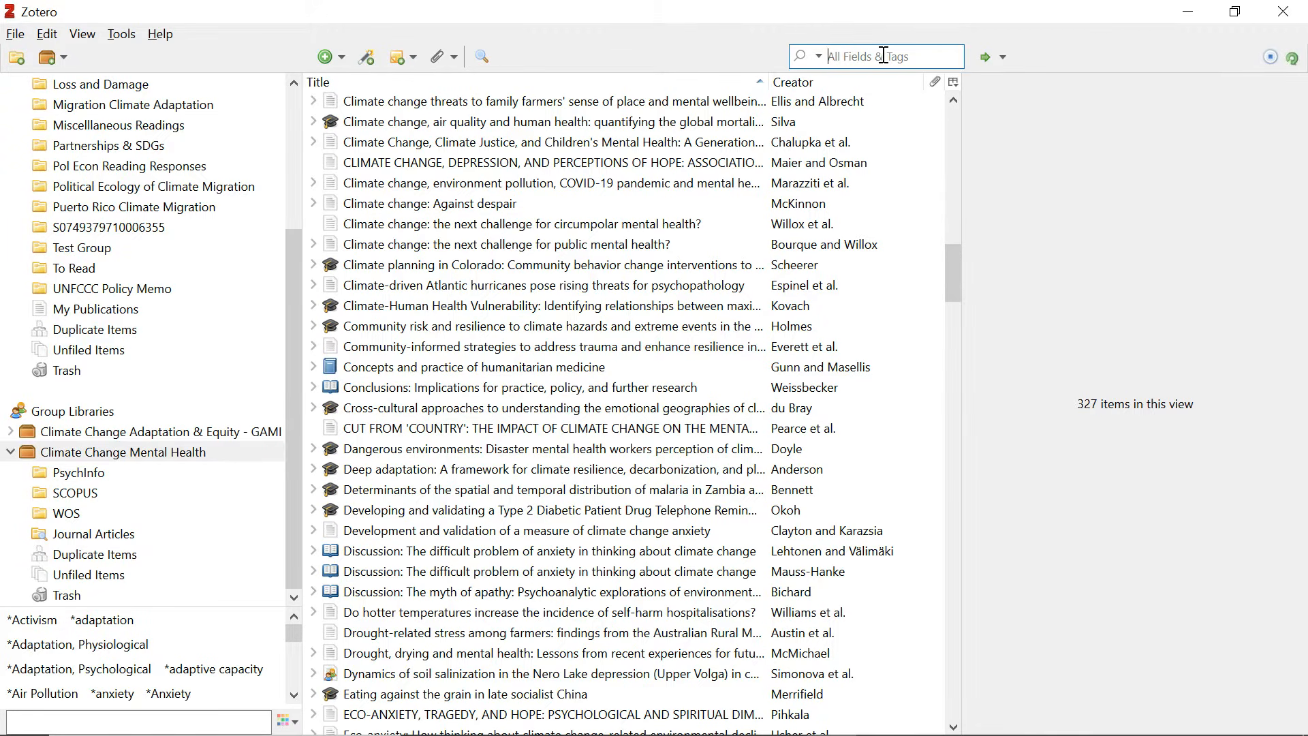
left_click(108, 538)
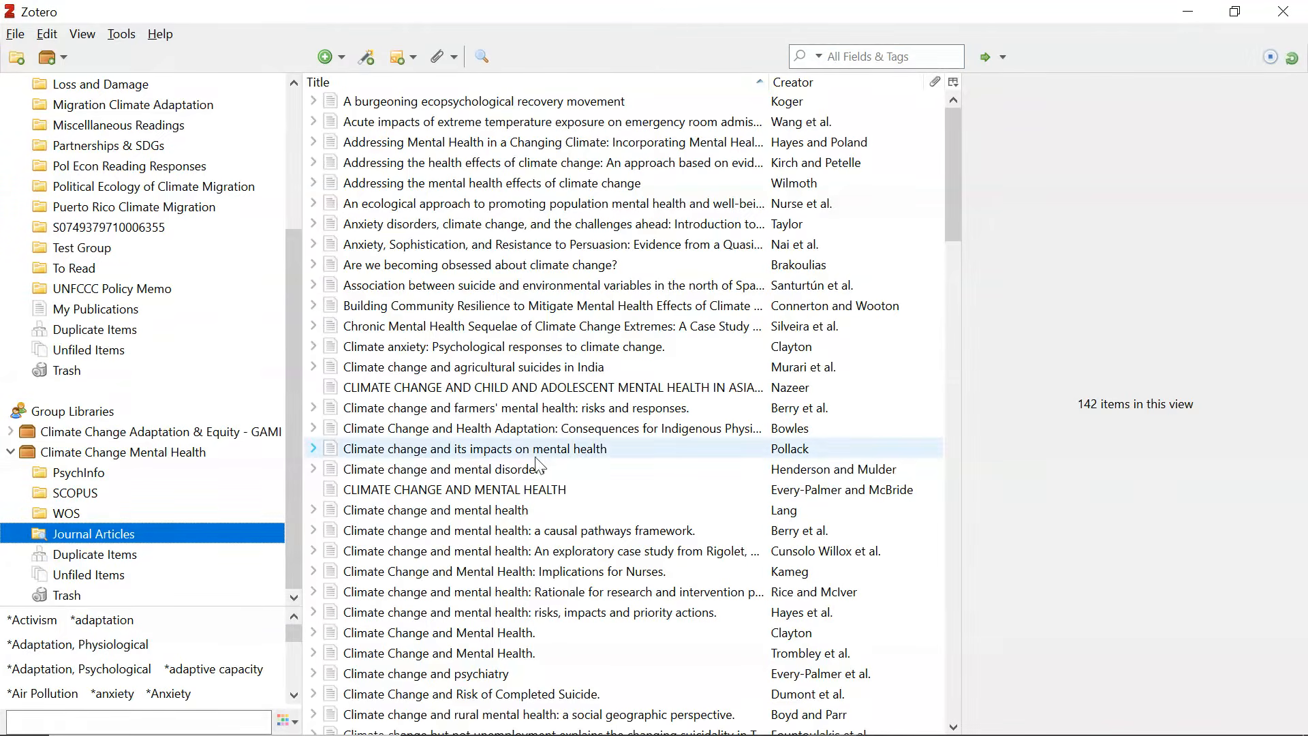
left_click(102, 455)
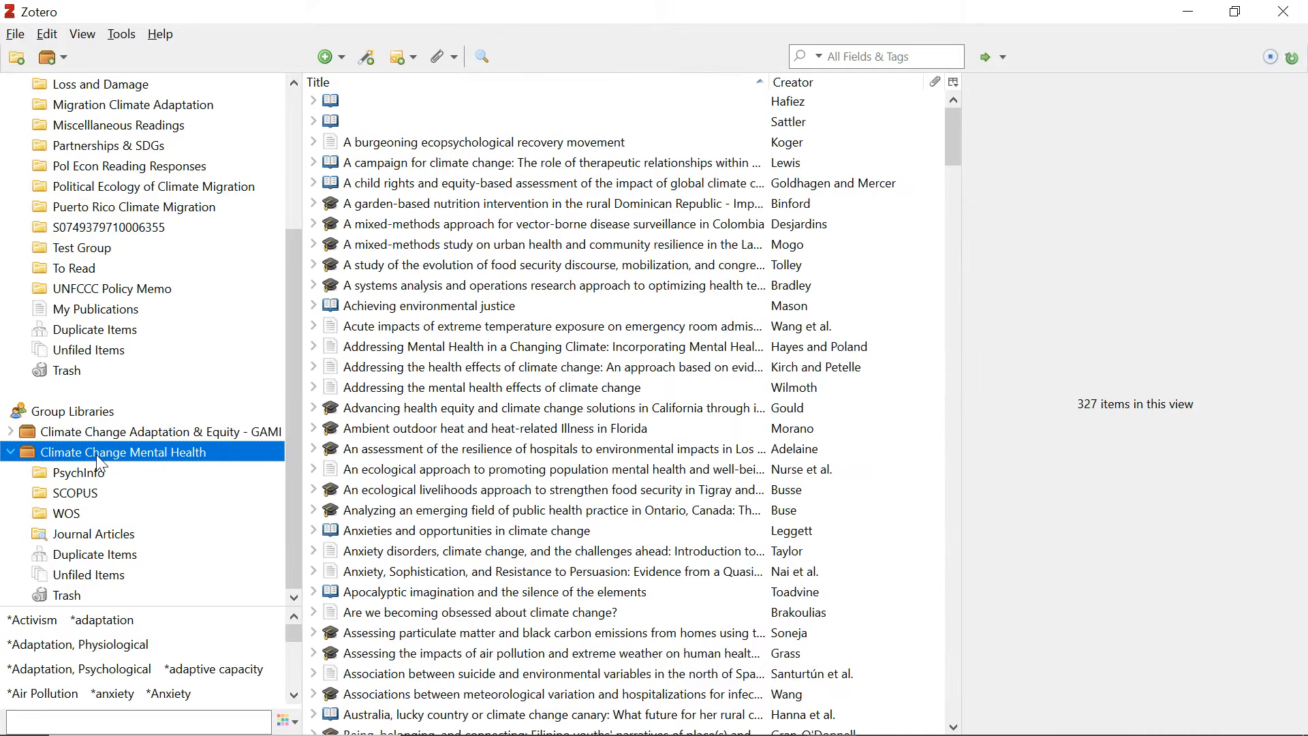
Run an Advanced Search with the condition Item Type is Journal Article.
left_click(479, 55)
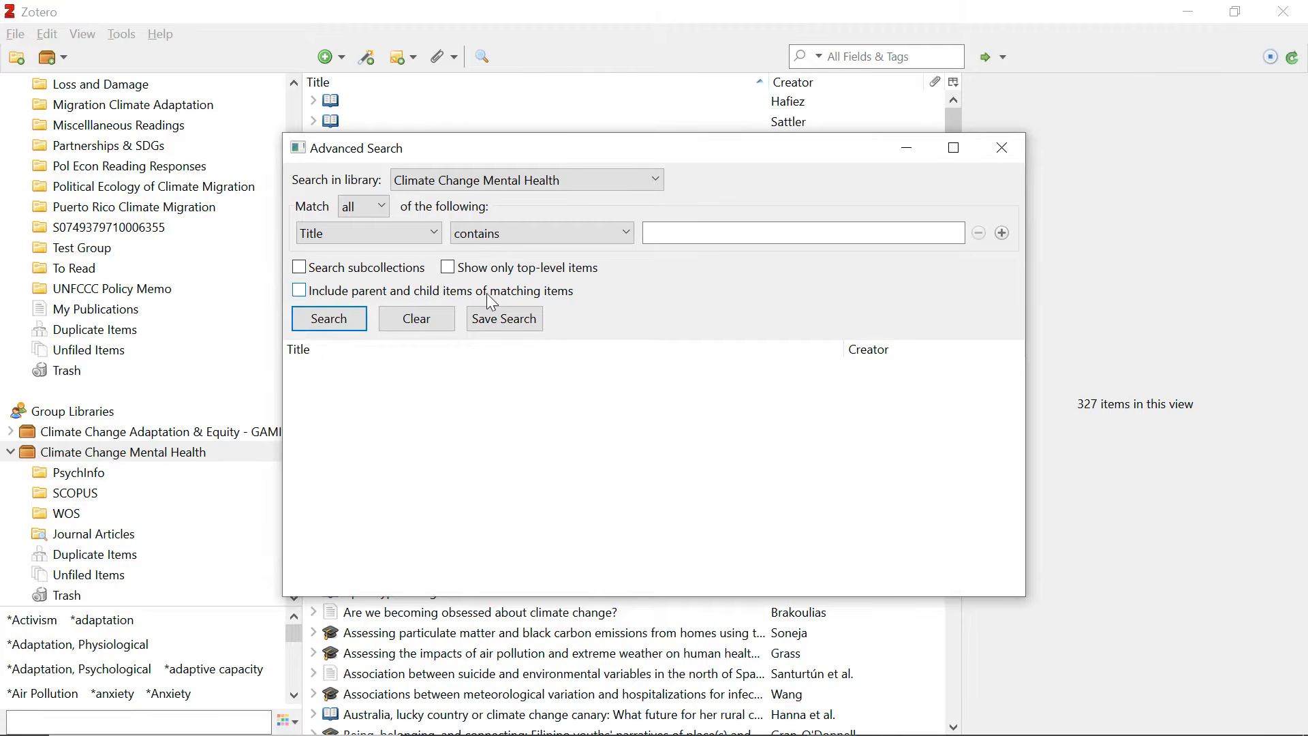
left_click(402, 233)
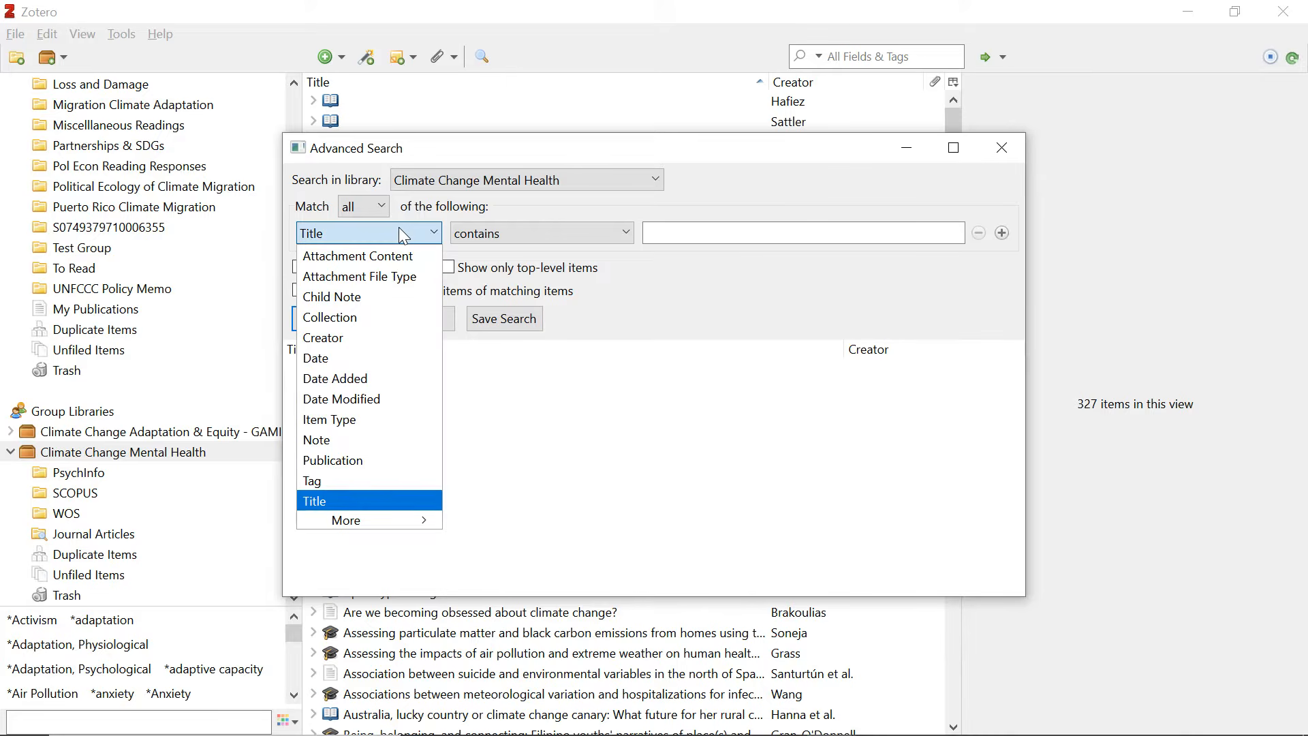
left_click(367, 418)
left_click(688, 240)
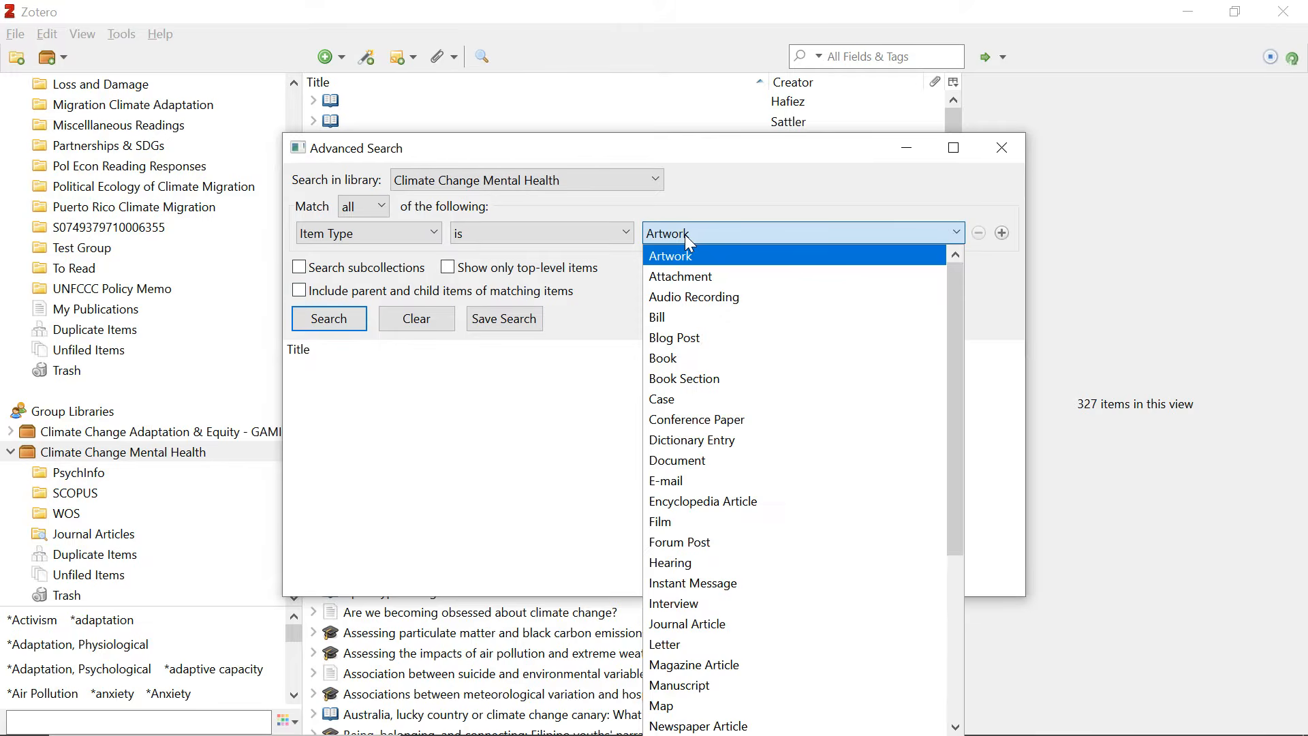
left_click(725, 623)
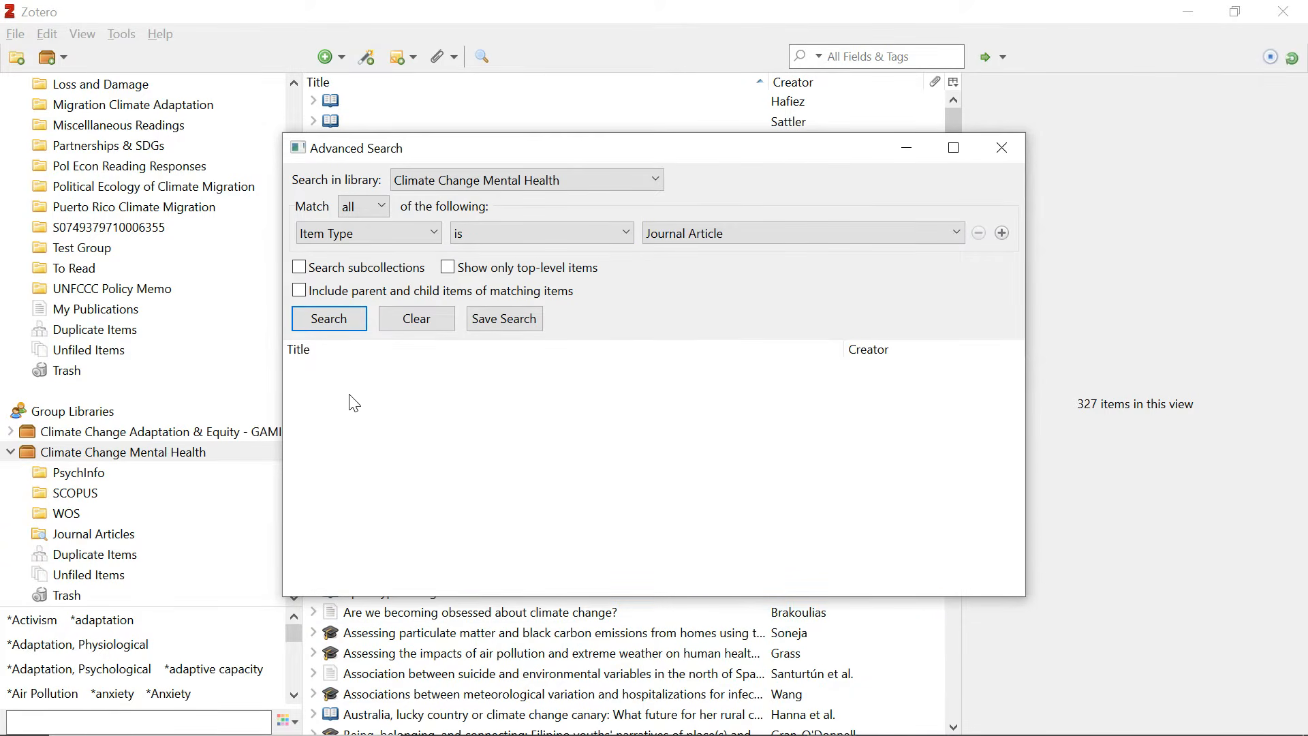
left_click(344, 320)
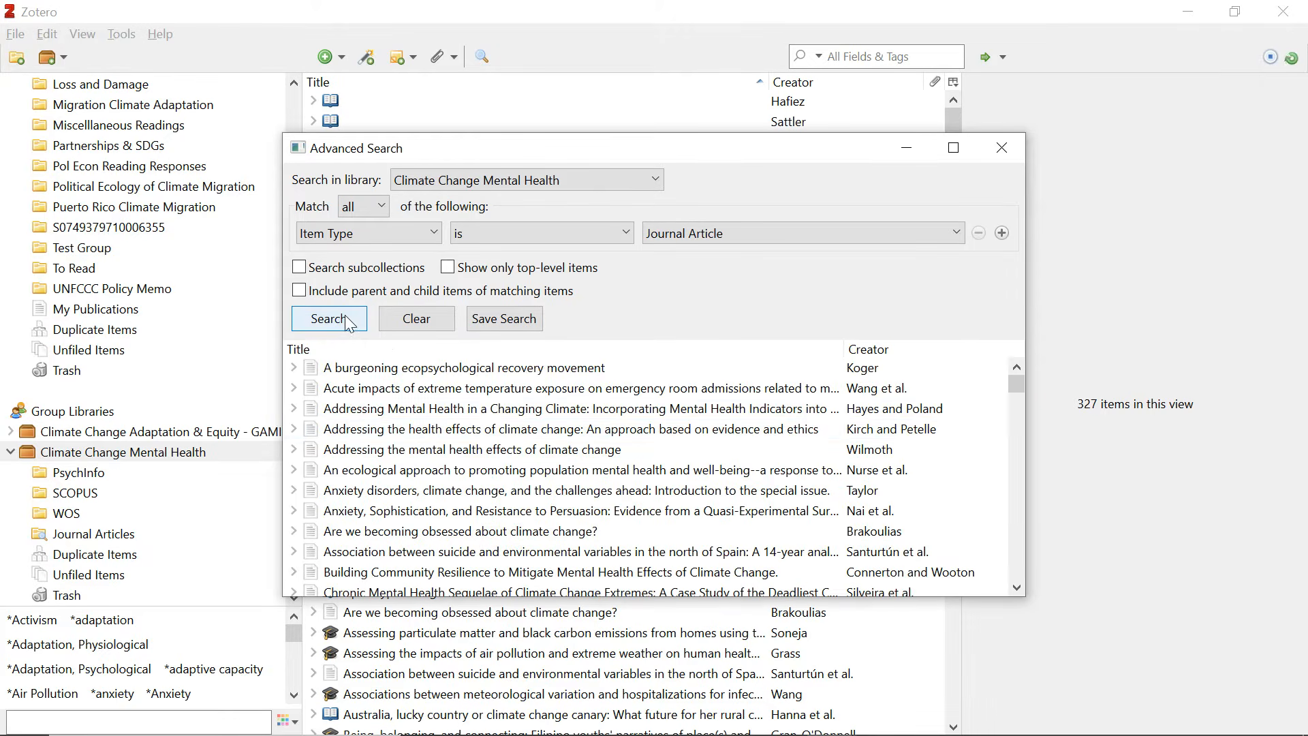
scroll(501, 431, "down", 3)
scroll(501, 431, "up", 3)
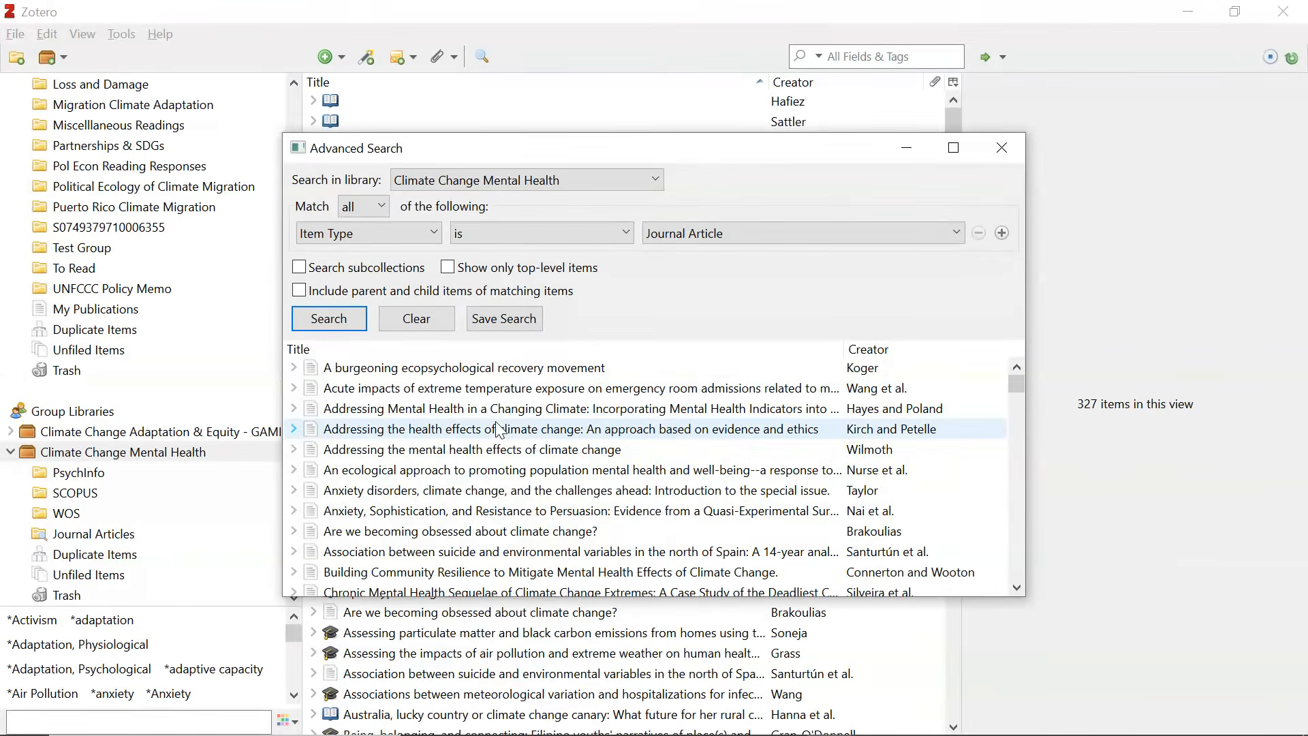
Save the search as Journal Articles 2.
left_click(503, 319)
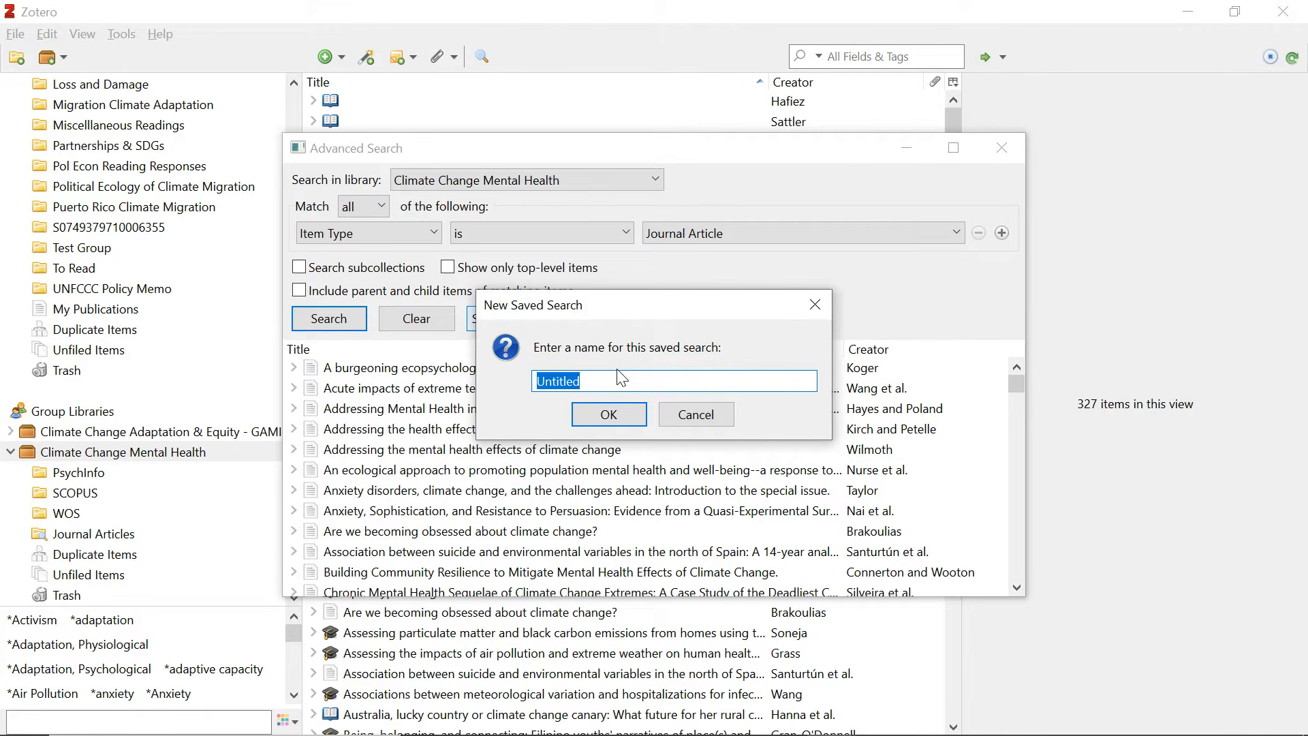
type("Journal Articles 2")
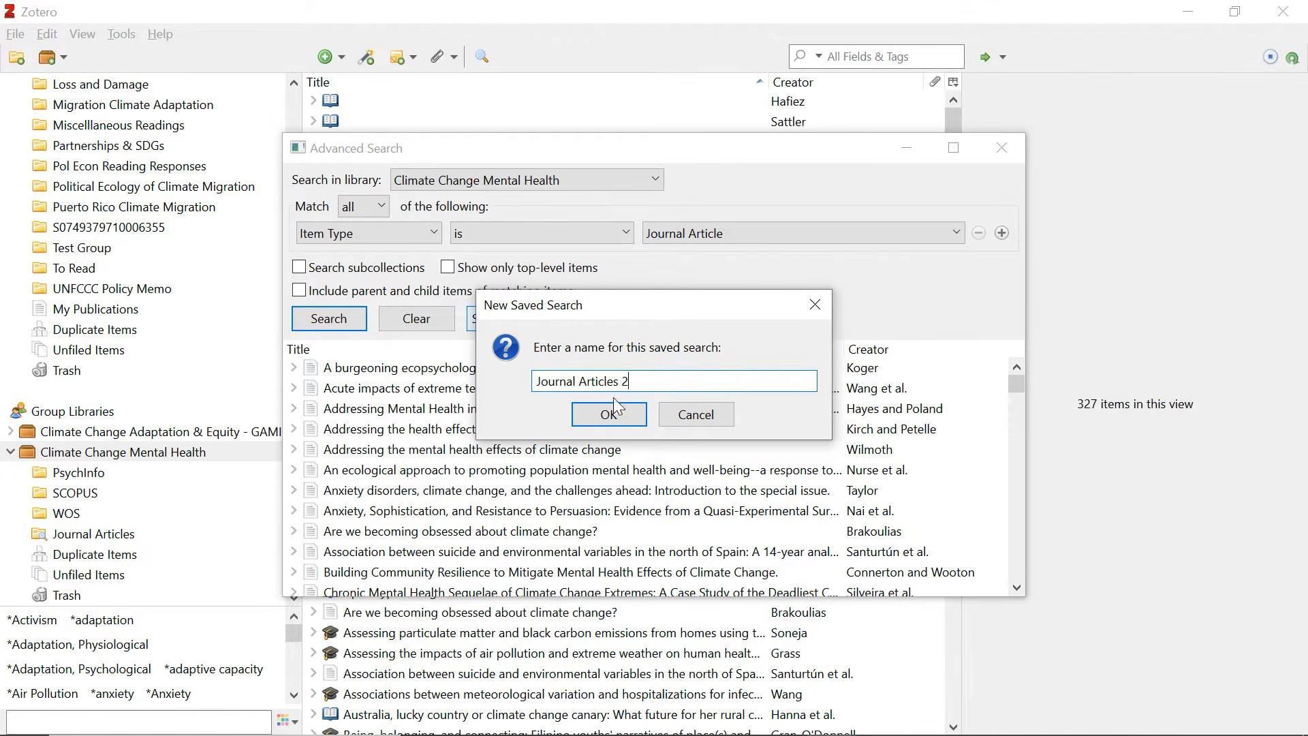
left_click(611, 414)
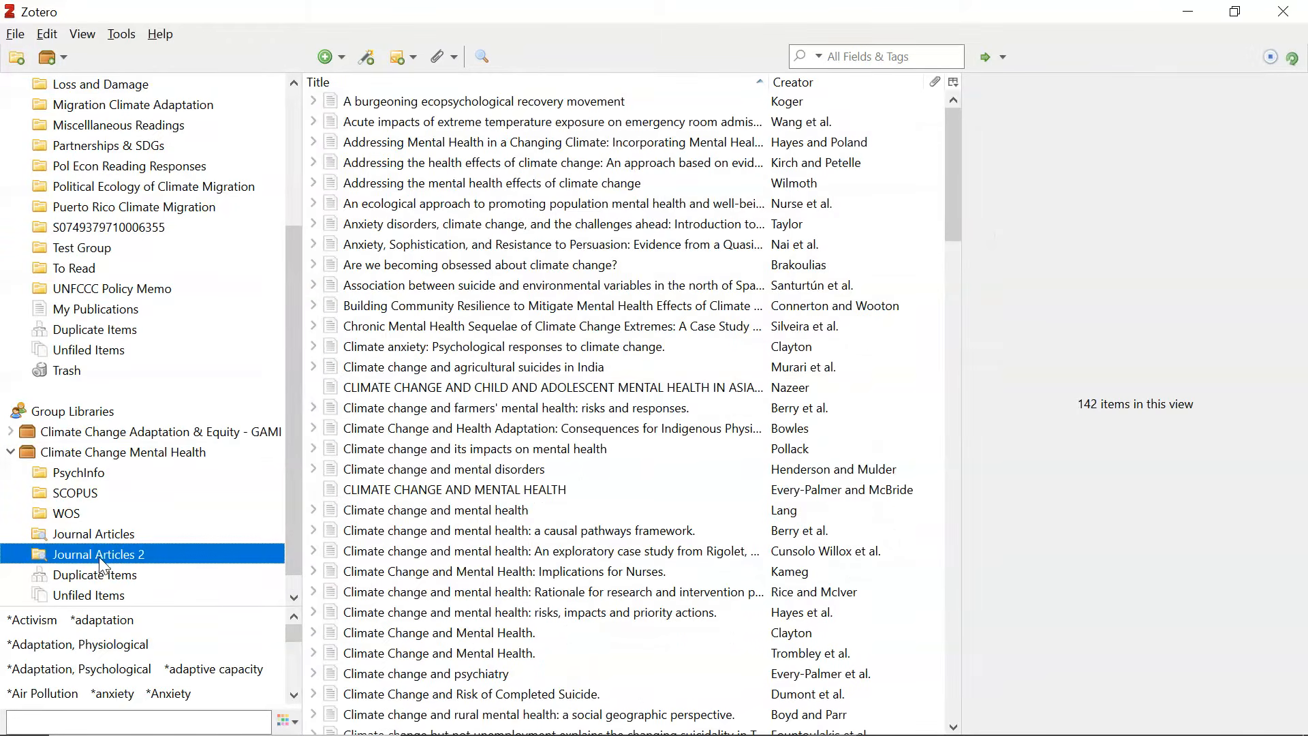
Select the first article in Journal Articles 2, then all 142 items with Ctrl+A.
scroll(392, 591, "down", 20)
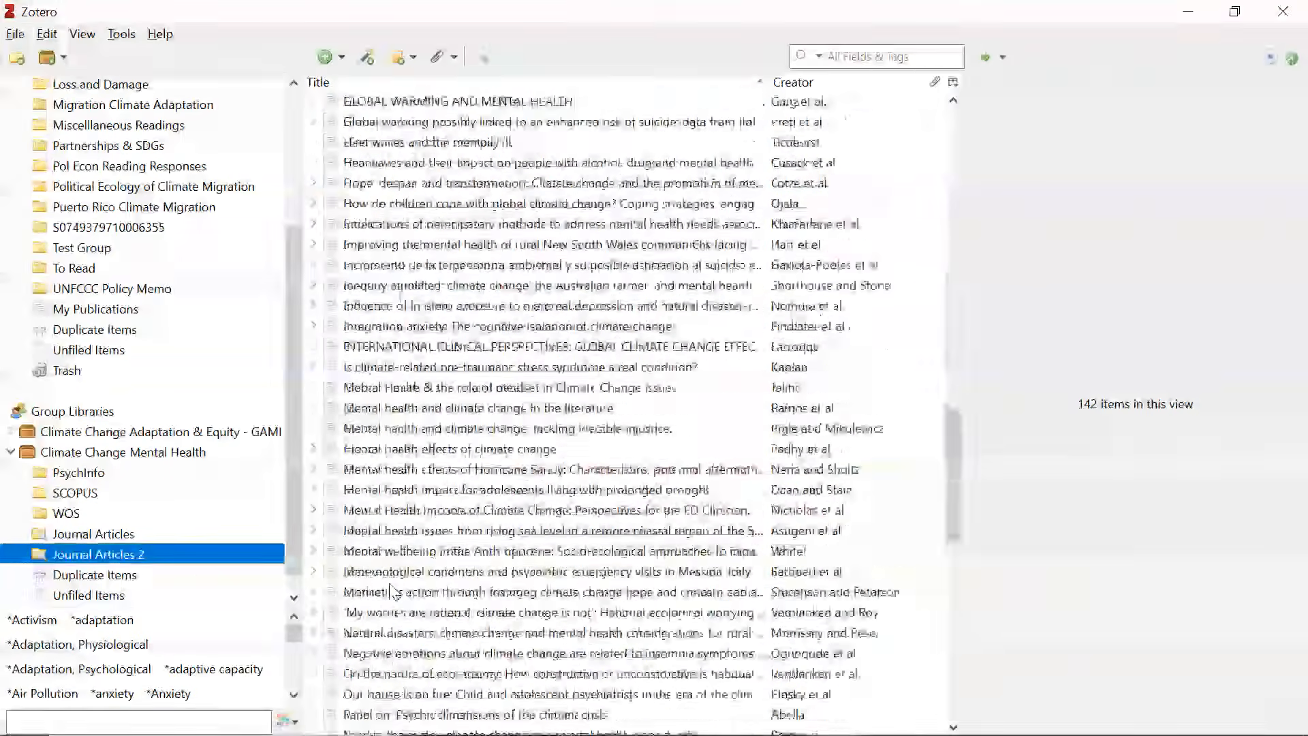
scroll(392, 592, "down", 15)
scroll(635, 235, "up", 20)
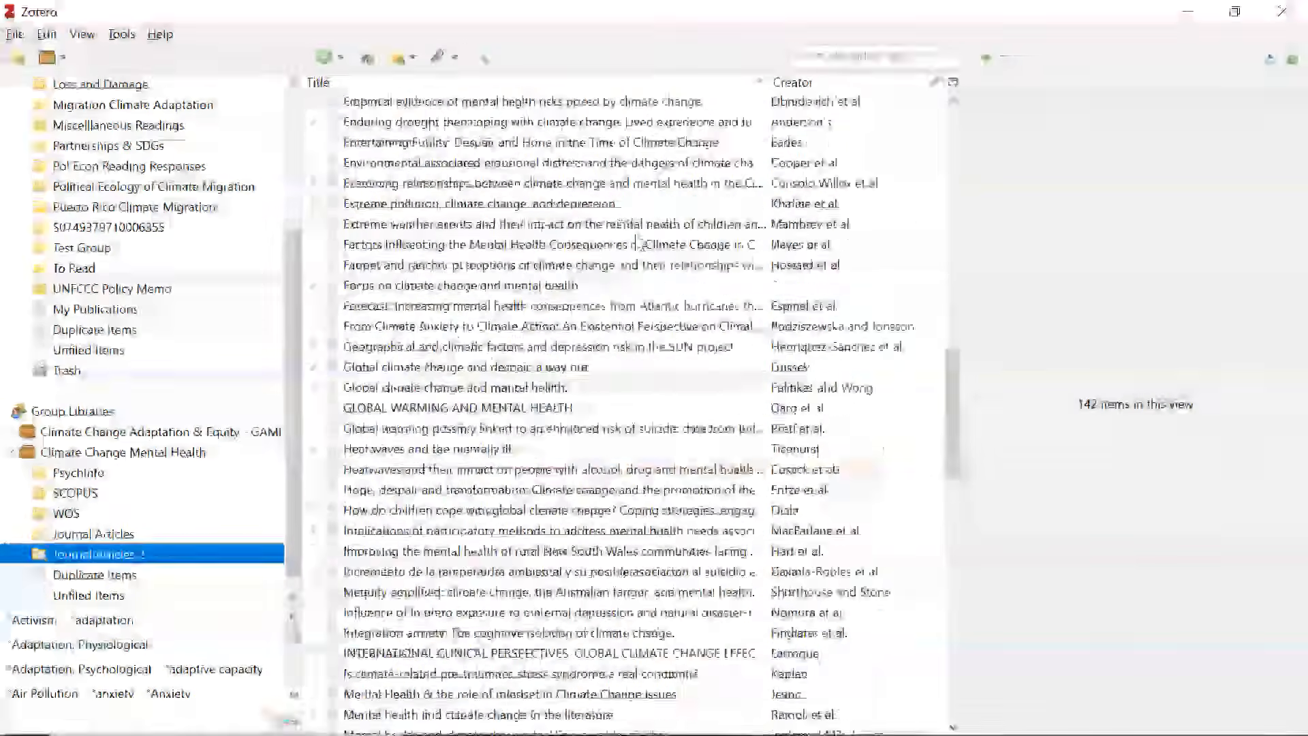
scroll(637, 242, "up", 10)
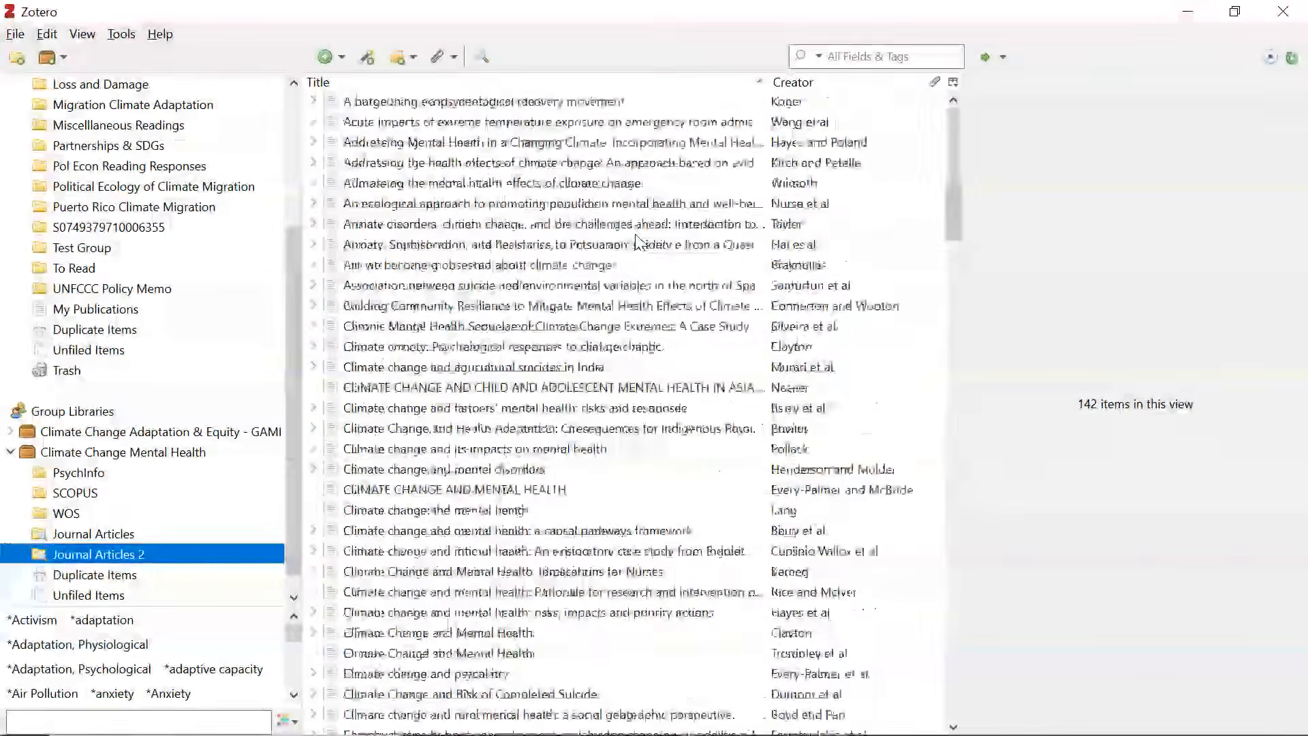
left_click(468, 104)
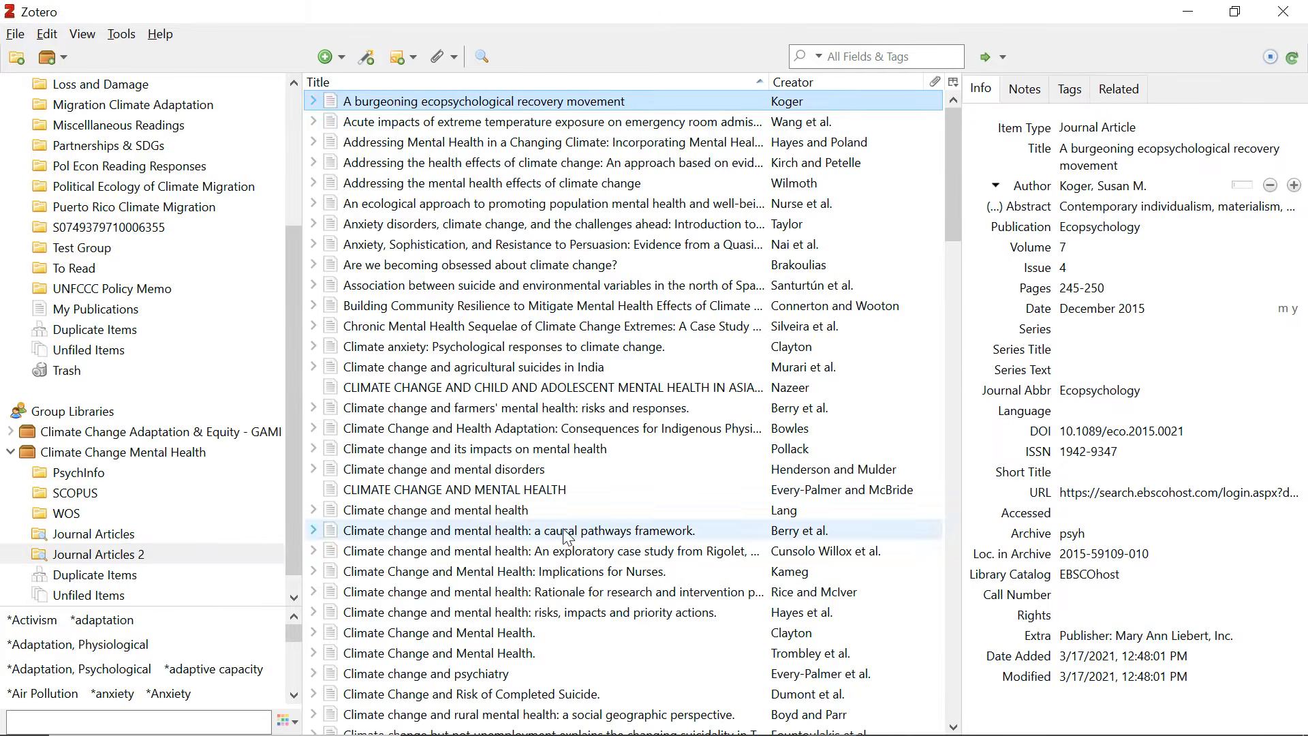
scroll(469, 119, "down", 20)
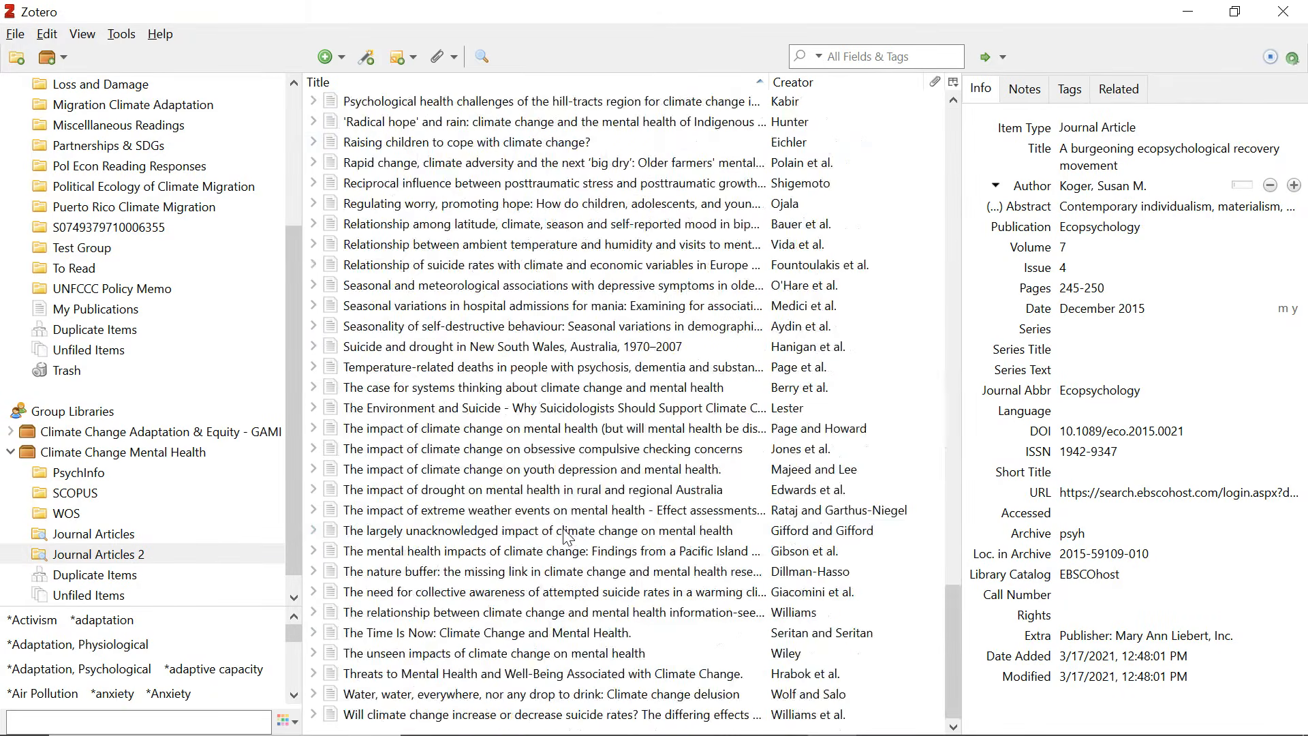
left_click(409, 714, "shift")
Start an RIS library export with notes, cancel the file save, and switch to VOSviewer.
left_click(17, 36)
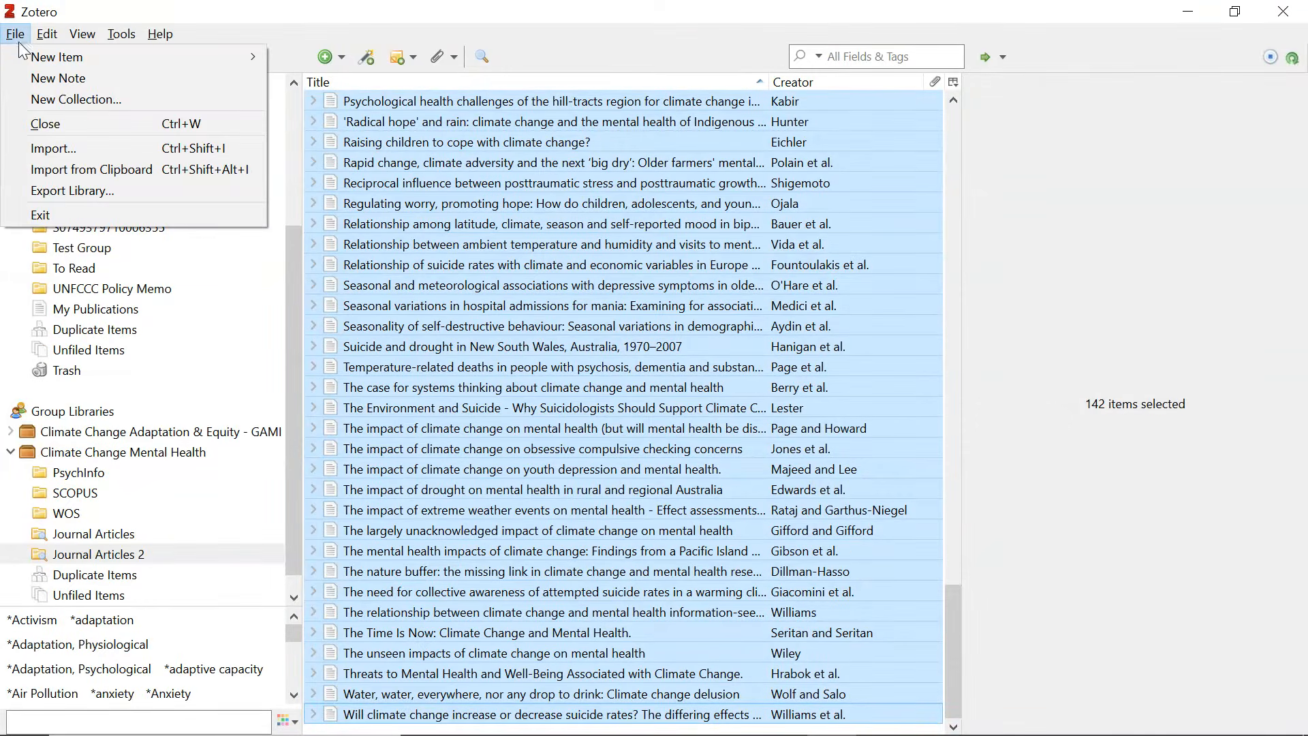
left_click(101, 193)
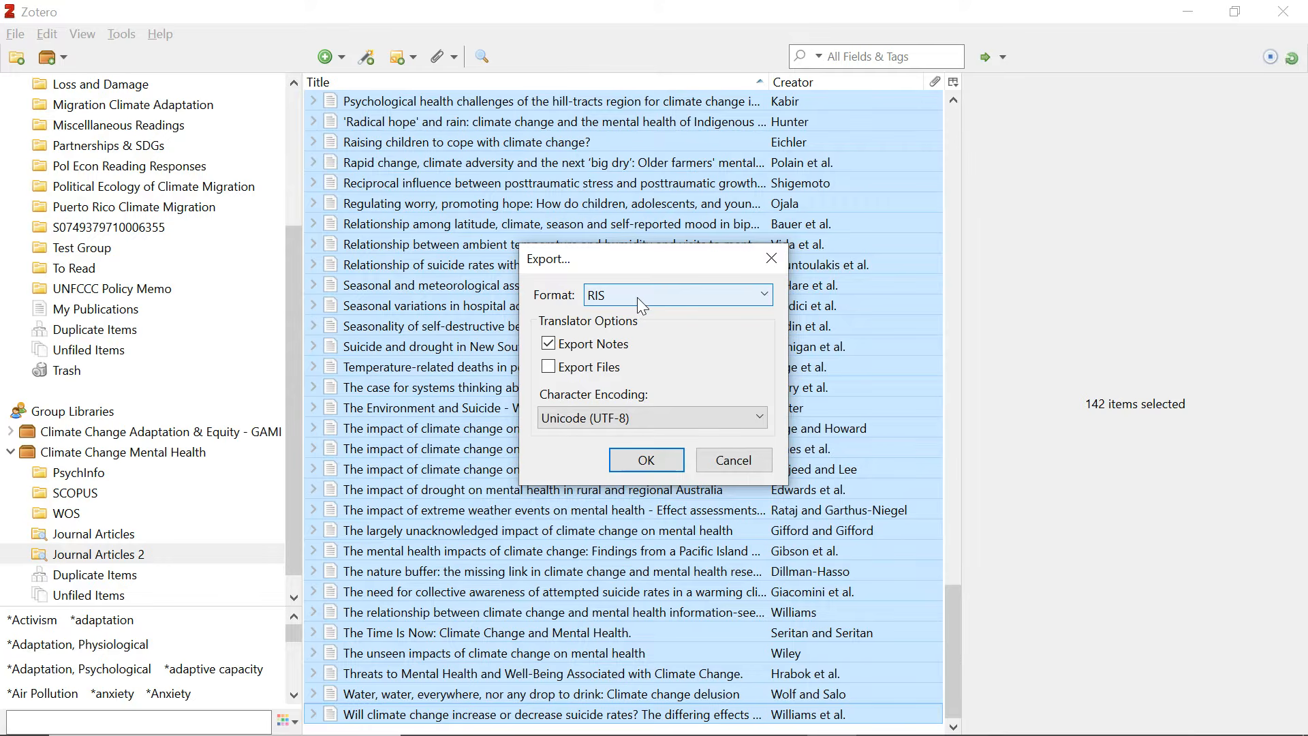
left_click(643, 463)
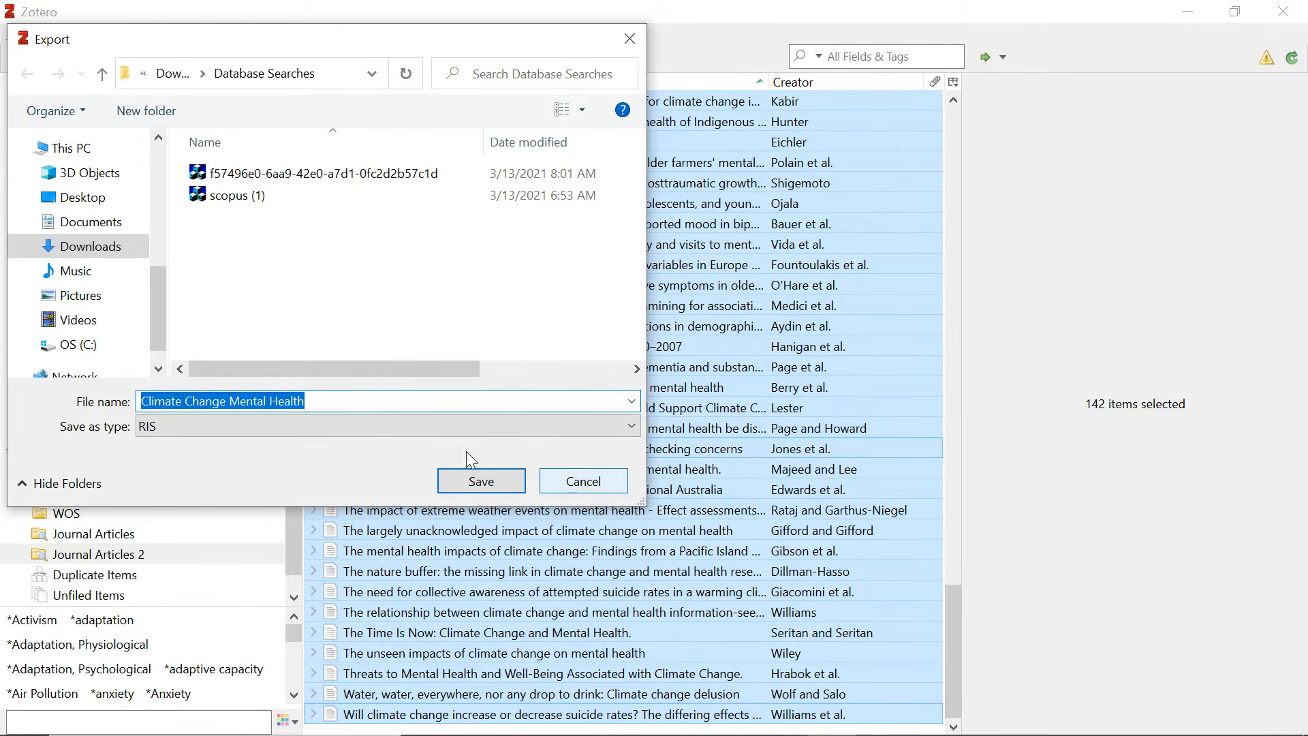
left_click(578, 485)
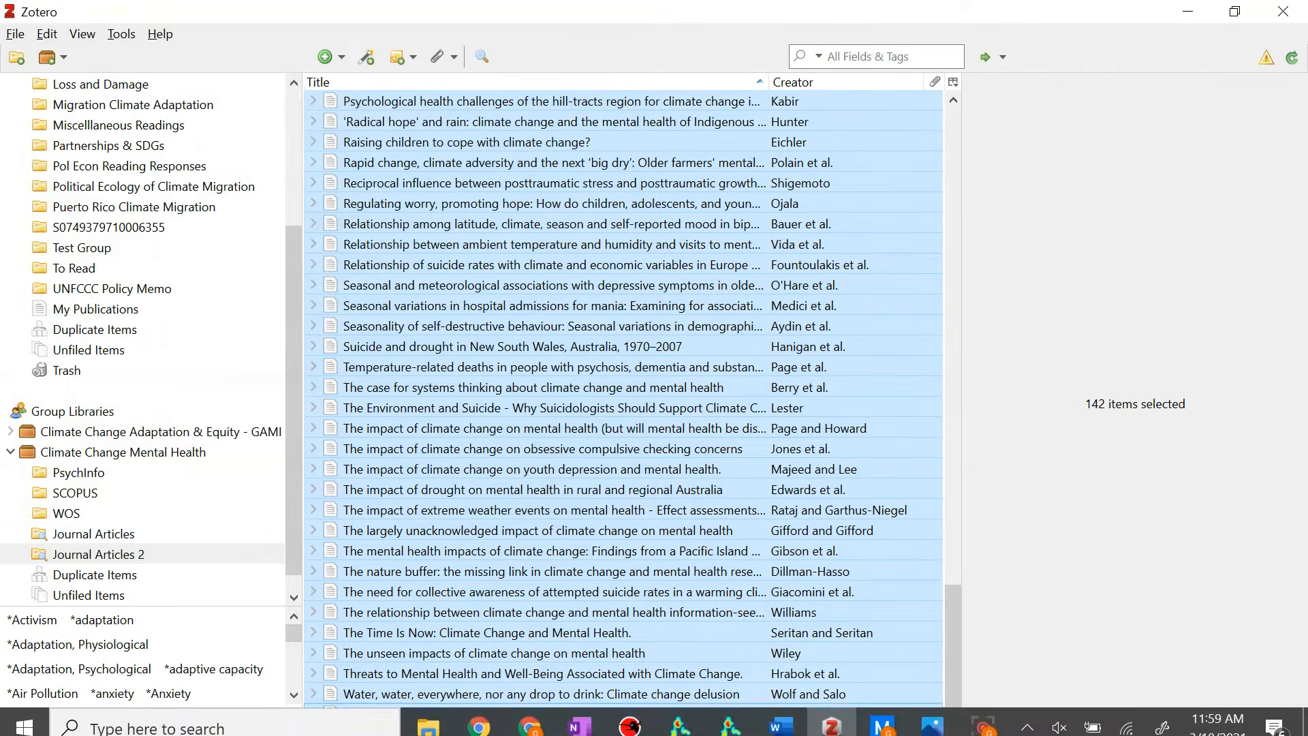
left_click(730, 727)
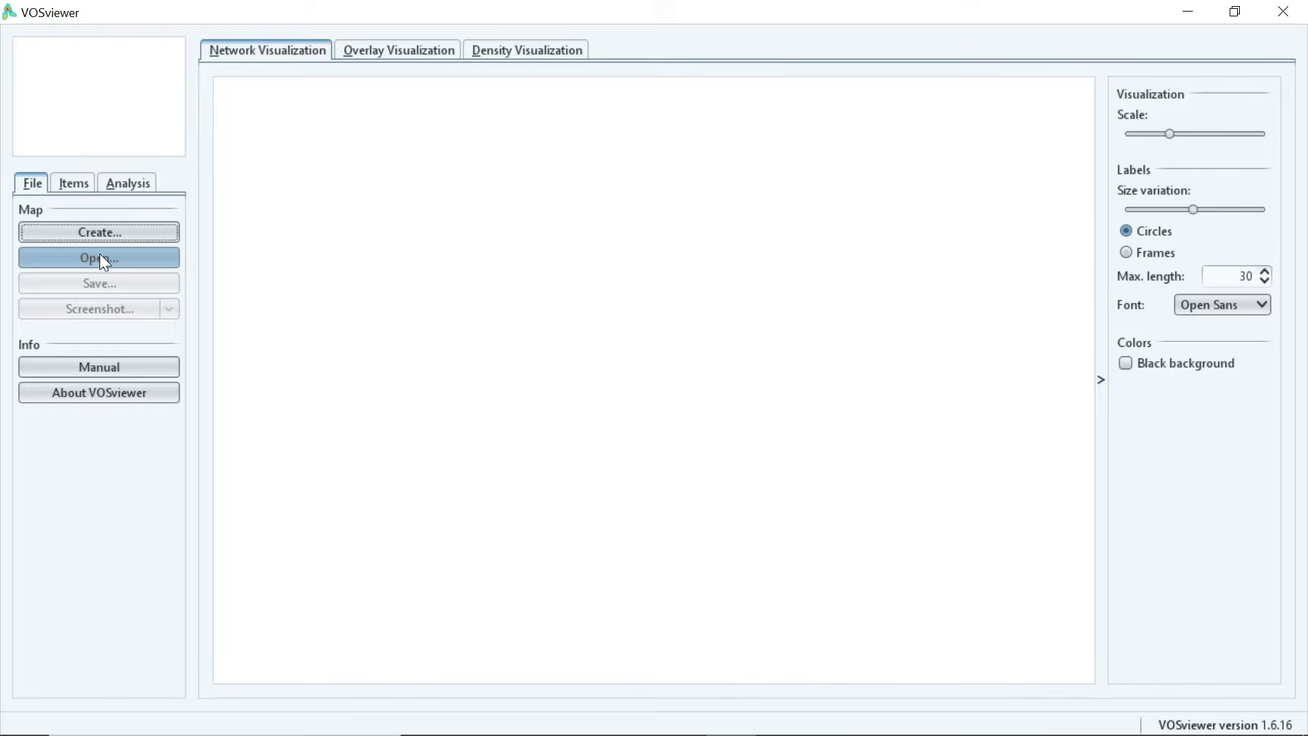
Create a new VOSviewer map from bibliographic data read from RIS reference manager files.
left_click(99, 236)
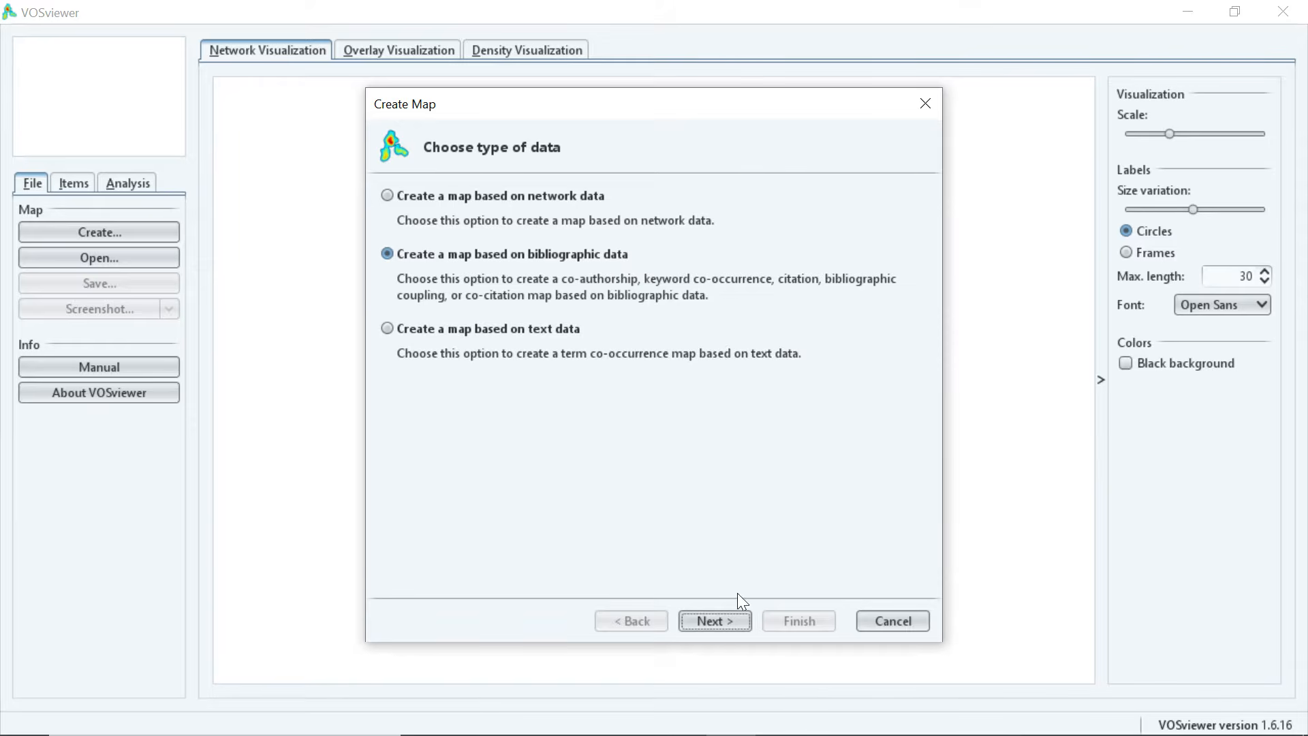
left_click(729, 617)
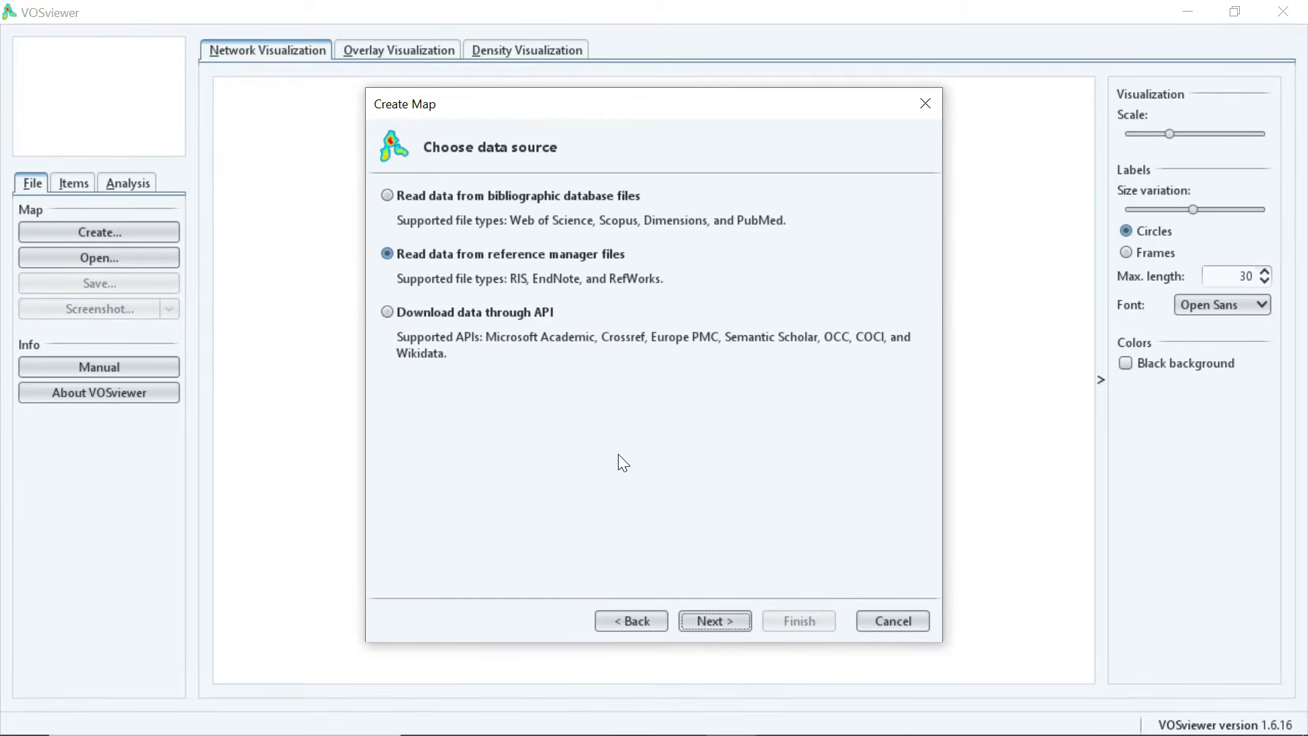
left_click(716, 623)
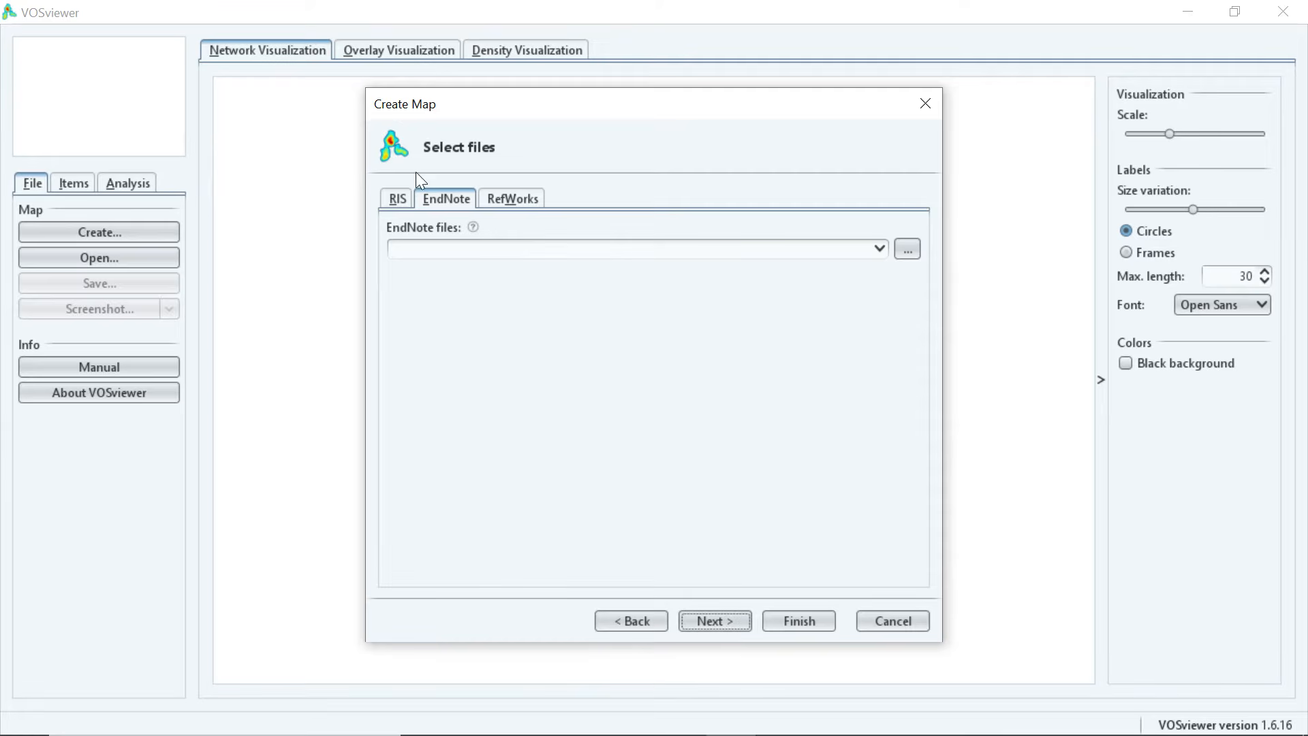
left_click(399, 201)
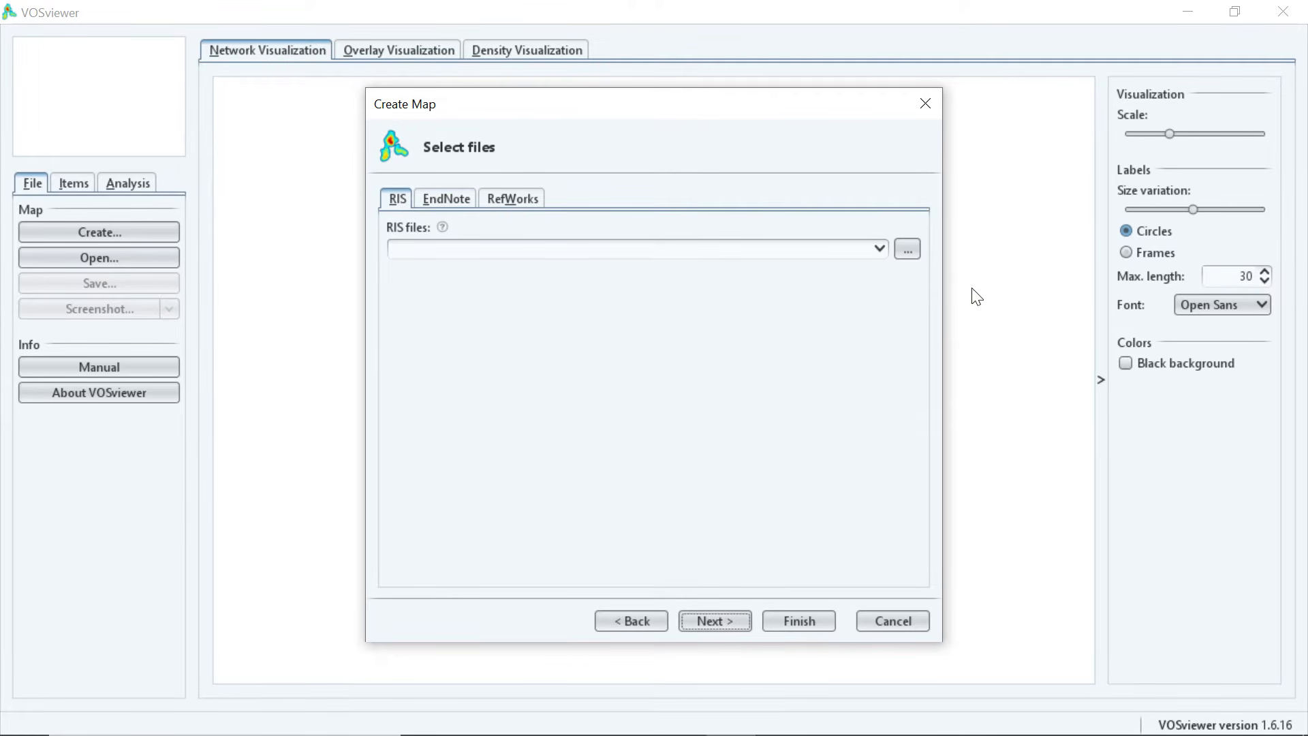
Load Climate Change Mental Health.ris from the Downloads folder as the map's data file.
left_click(909, 249)
left_click(562, 237)
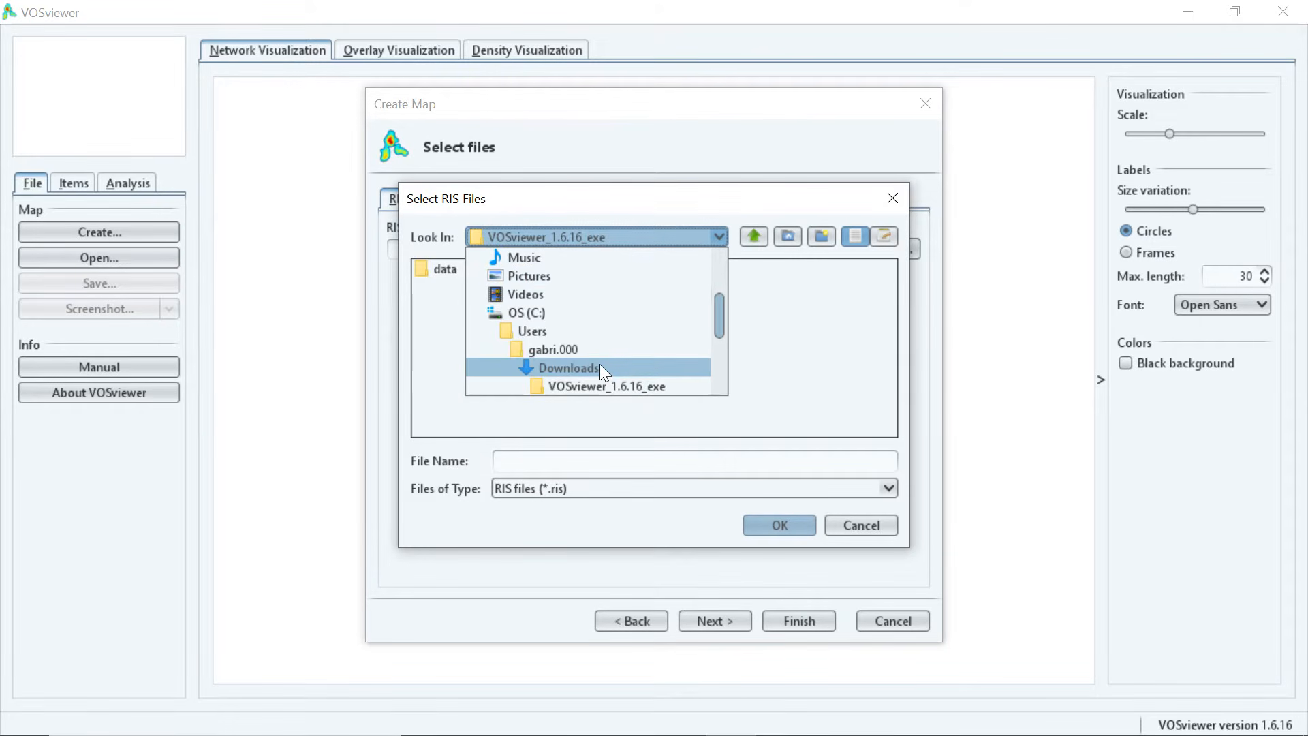
left_click(622, 371)
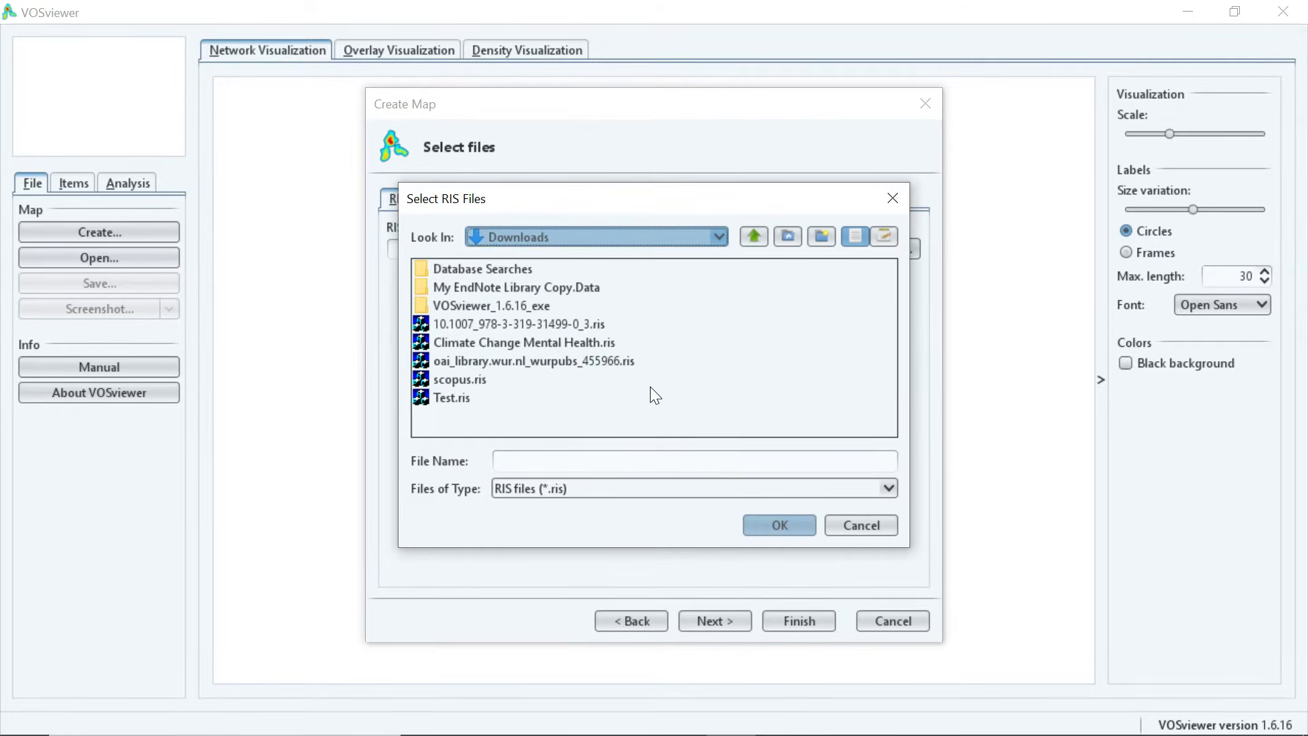
left_click(569, 341)
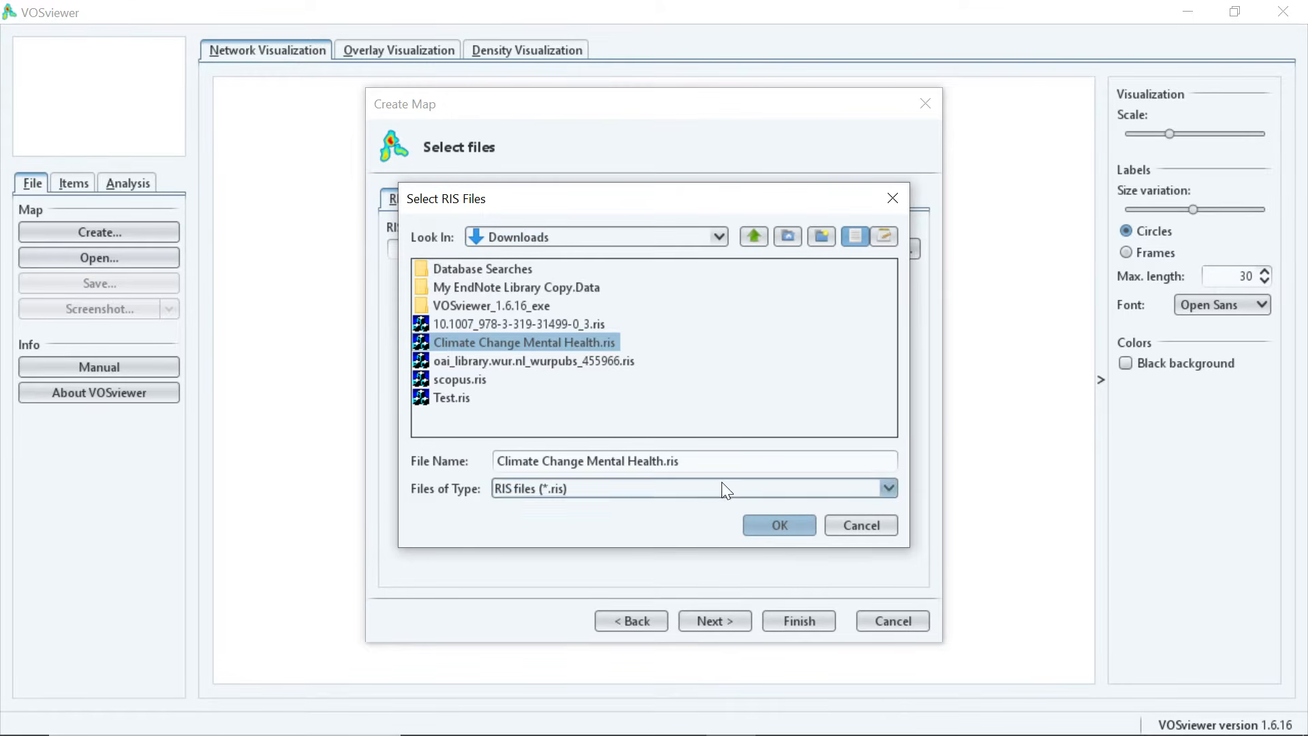
left_click(783, 523)
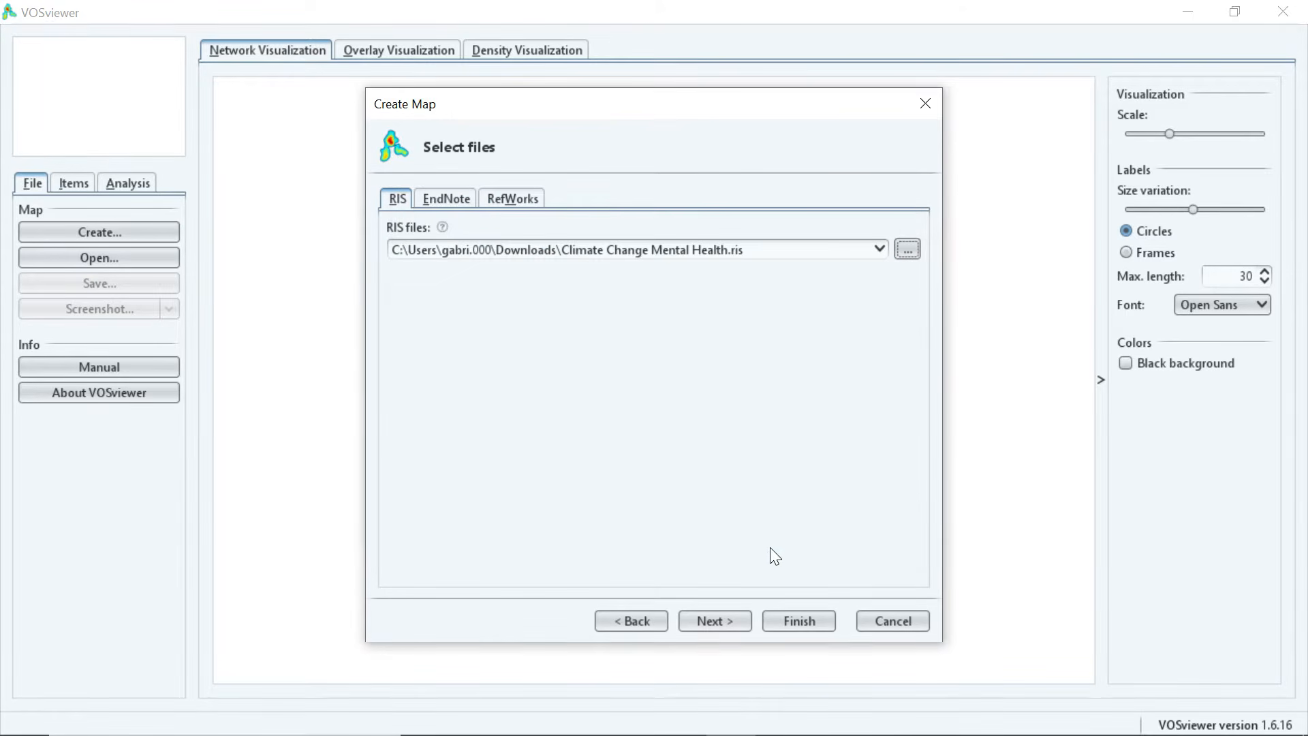
left_click(716, 621)
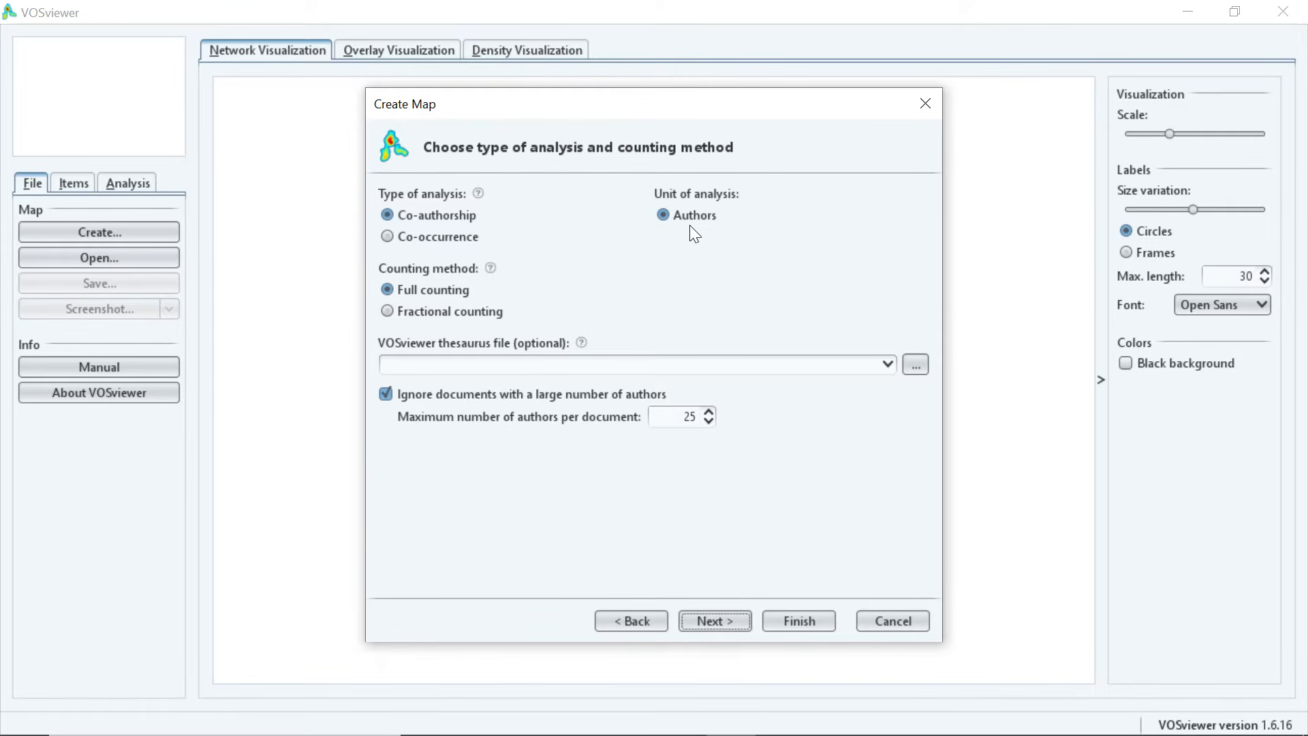
Choose Co-occurrence of Keywords as the analysis type and advance to the occurrence threshold.
left_click(386, 237)
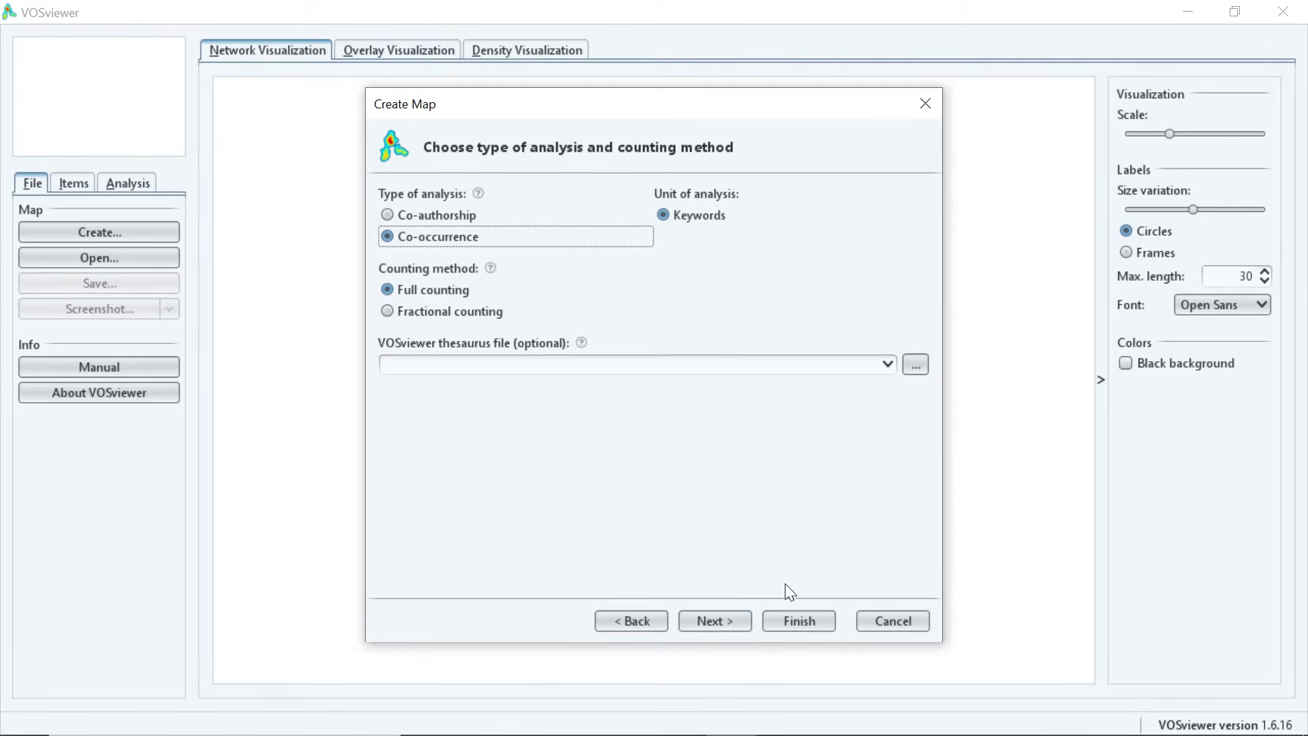
left_click(740, 619)
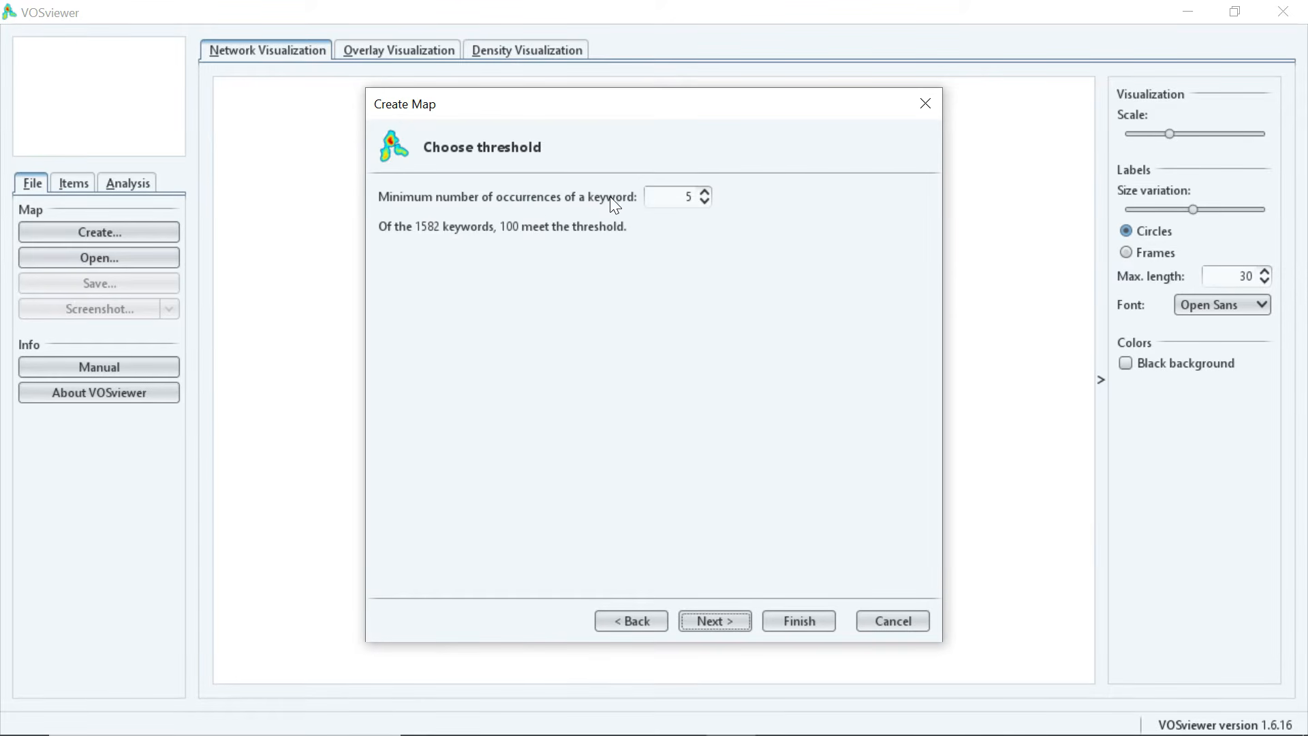
Clear the minimum occurrences value and raise it with the spin arrows.
left_click(690, 197)
key("BackSpace")
left_click(704, 193)
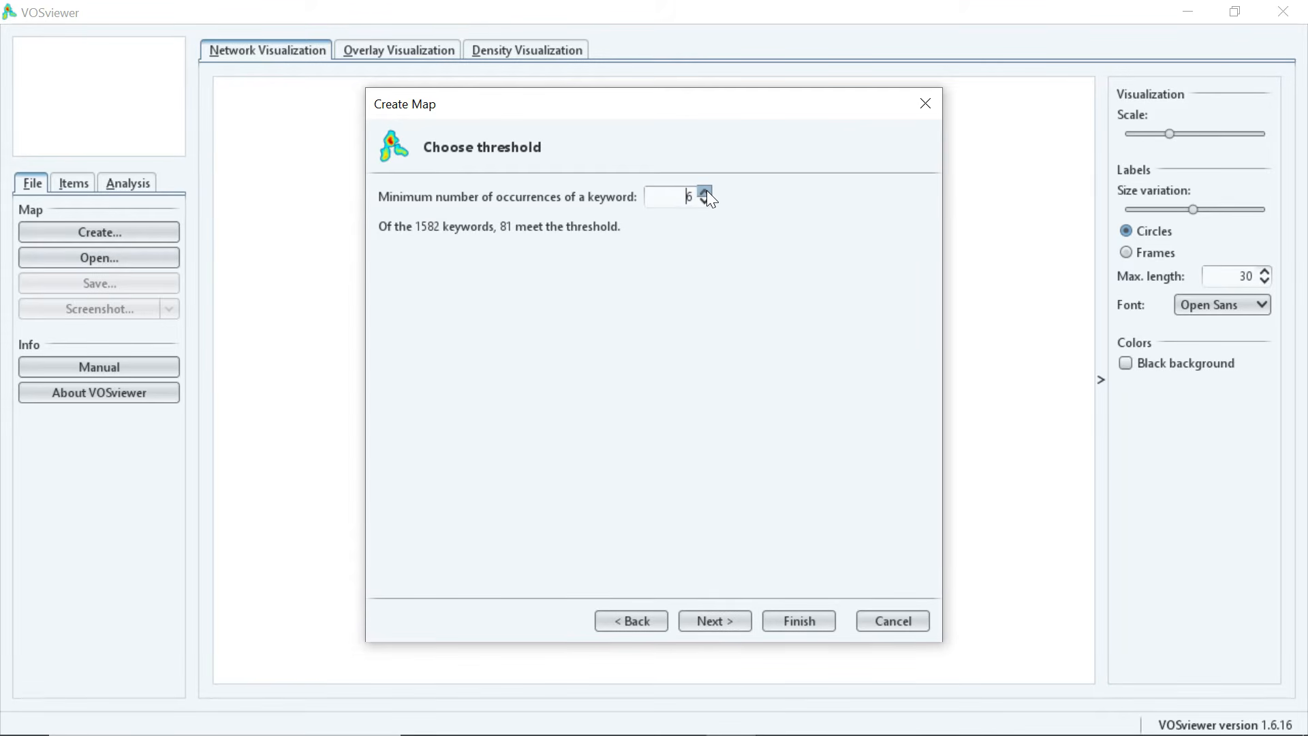
left_click(705, 193)
left_click(705, 193)
left_click(705, 193)
left_click(705, 192)
left_click(705, 192)
left_click(705, 192)
left_click(705, 192)
left_click(705, 192)
left_click(705, 192)
left_click(705, 192)
left_click(705, 192)
left_click(706, 193)
left_click(706, 192)
left_click(705, 192)
Uncheck the keyword health and finish building the 11-keyword co-occurrence map.
left_click(710, 621)
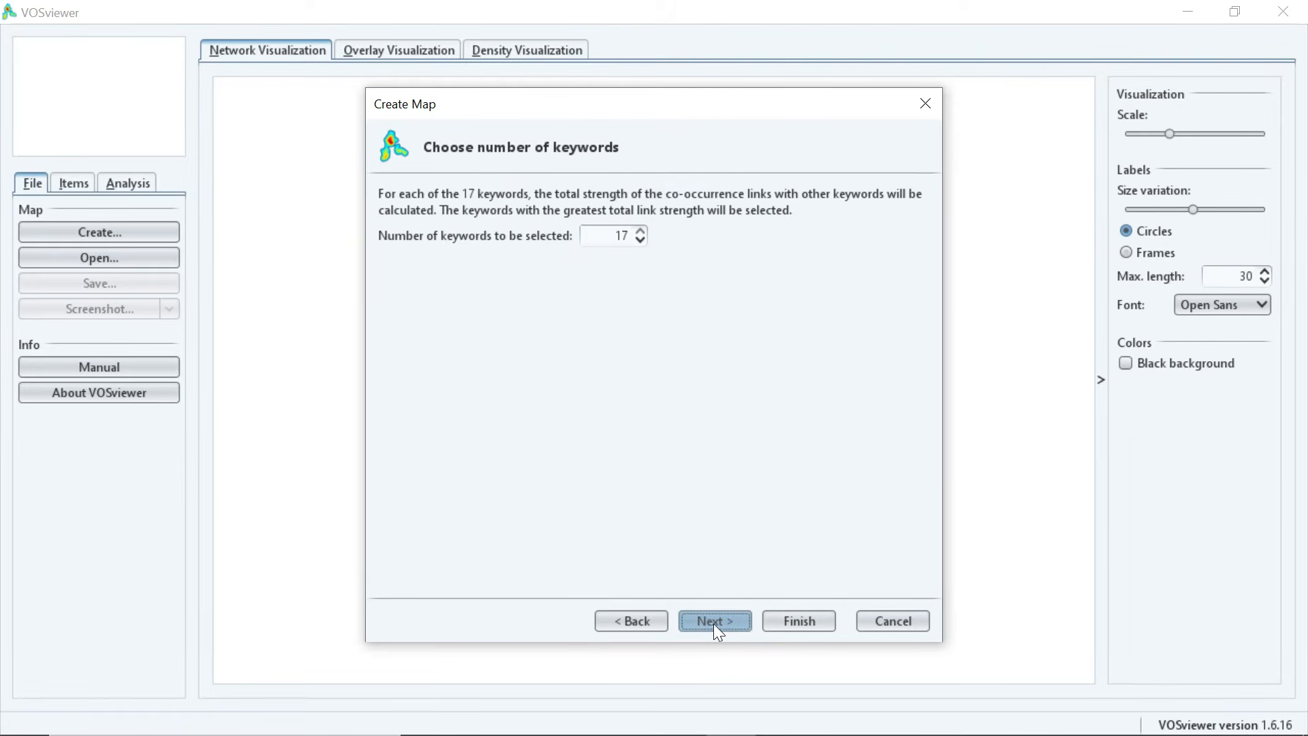
left_click(728, 622)
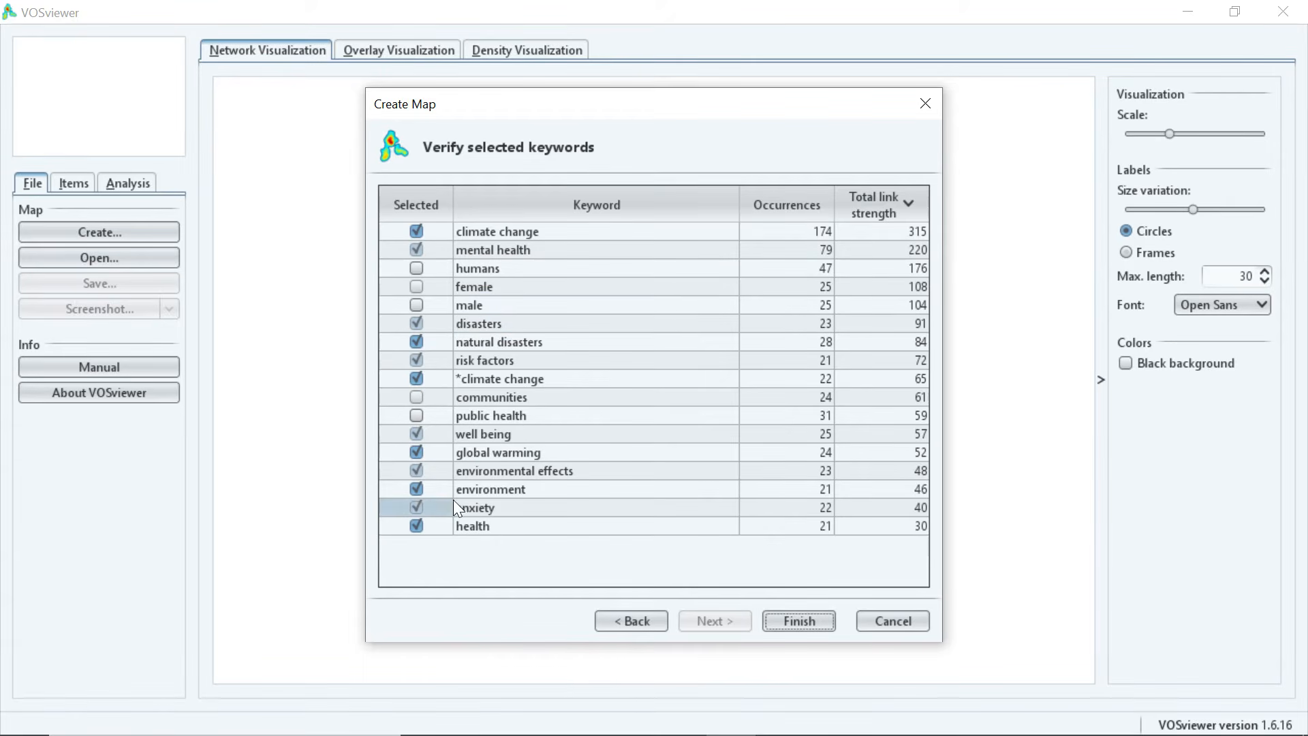
left_click(415, 525)
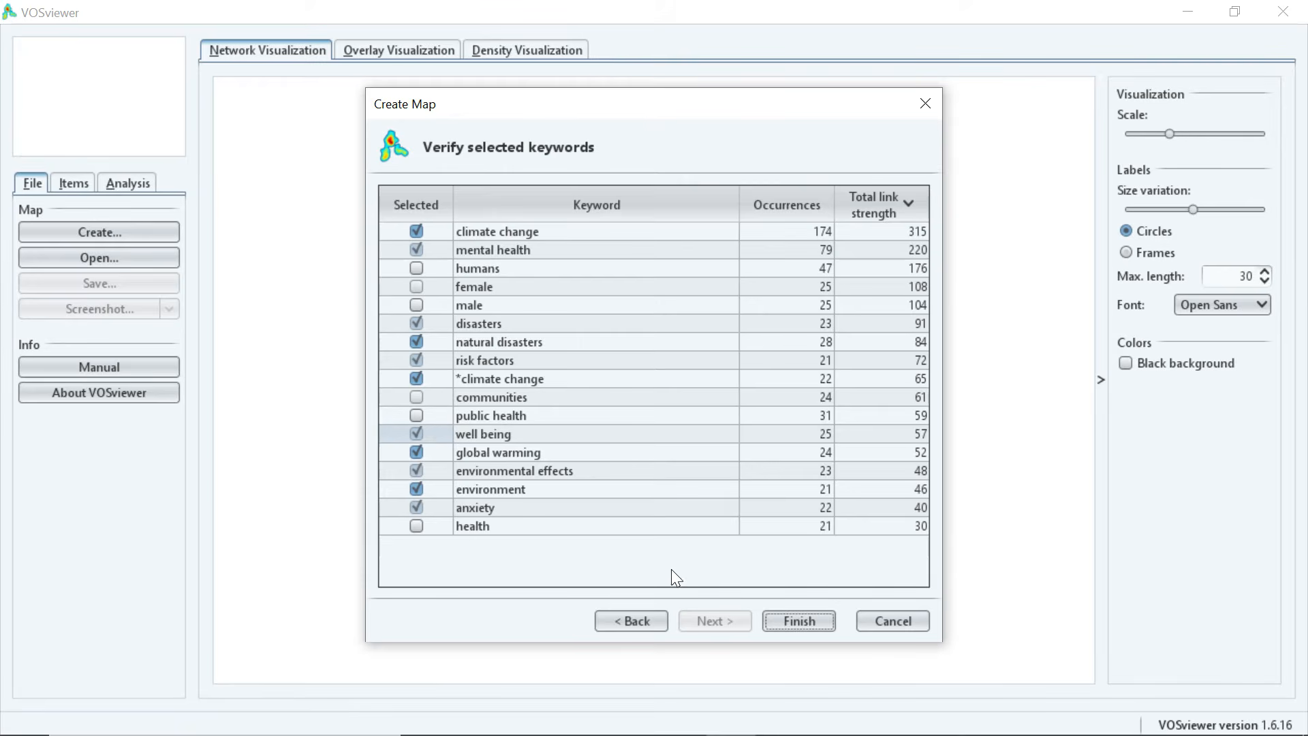
left_click(803, 621)
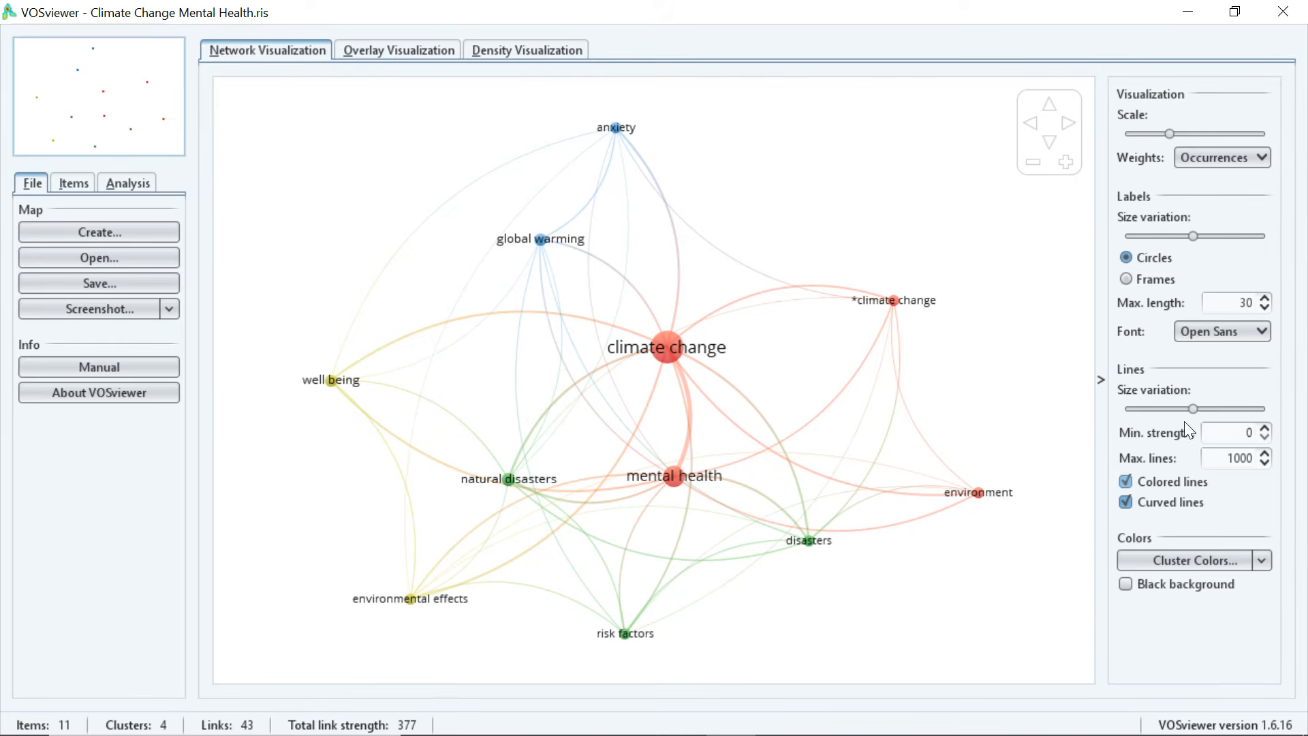
Thicken the keyword links, keep curved and coloured lines on, and enlarge the labels.
left_click_drag(1195, 408, 1240, 407)
left_click_drag(1240, 409, 1254, 409)
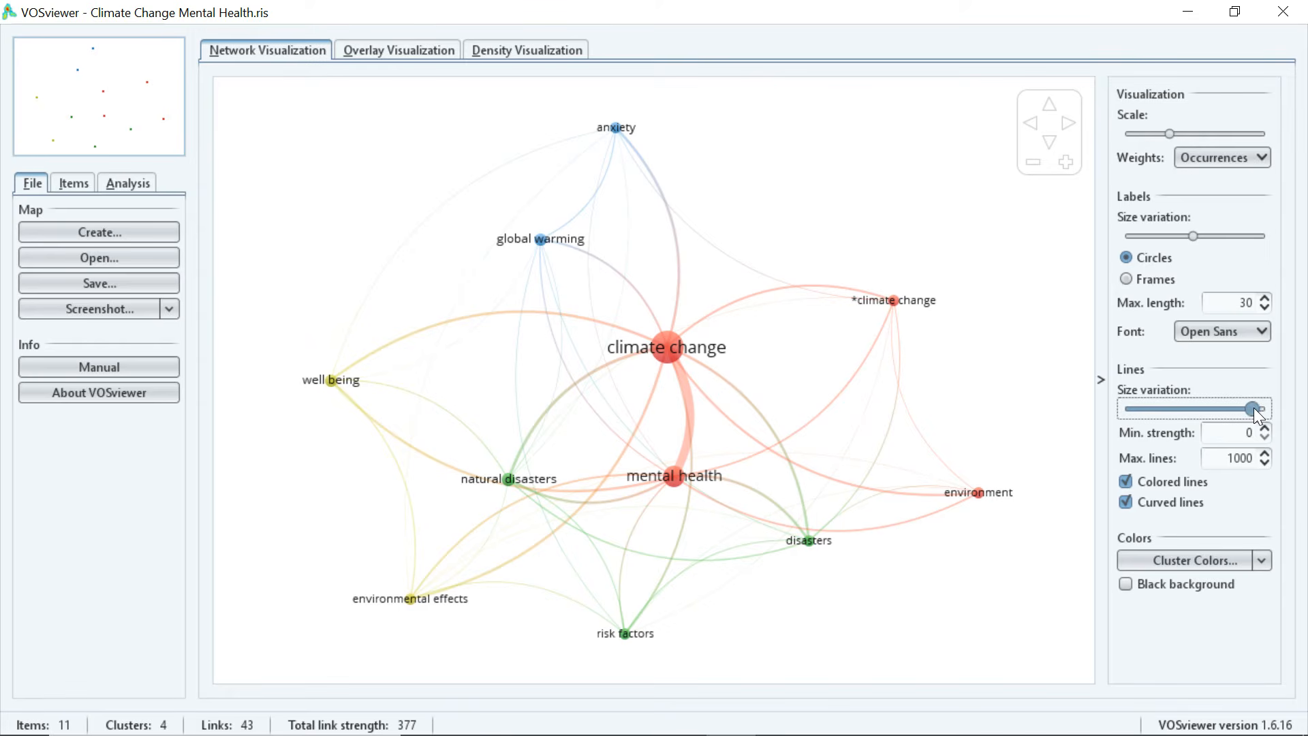
left_click(1128, 503)
left_click(1128, 501)
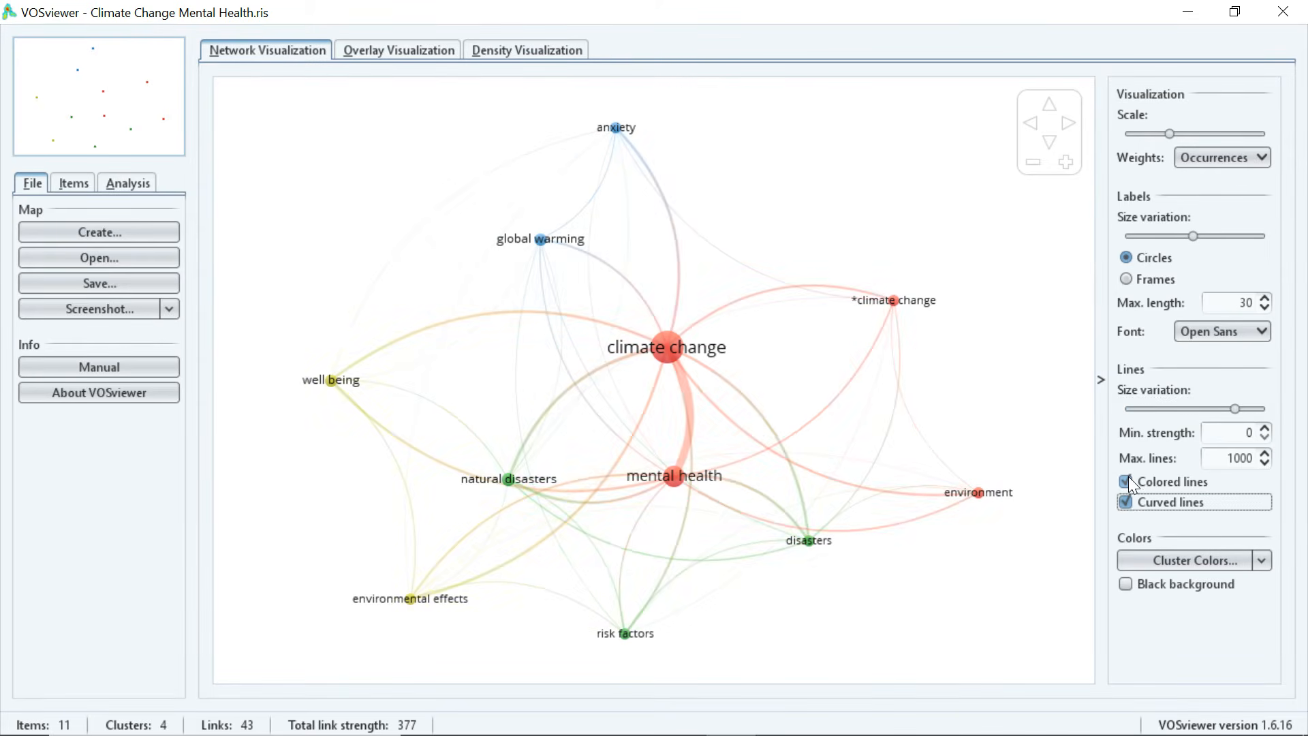
left_click(1128, 476)
left_click(1129, 476)
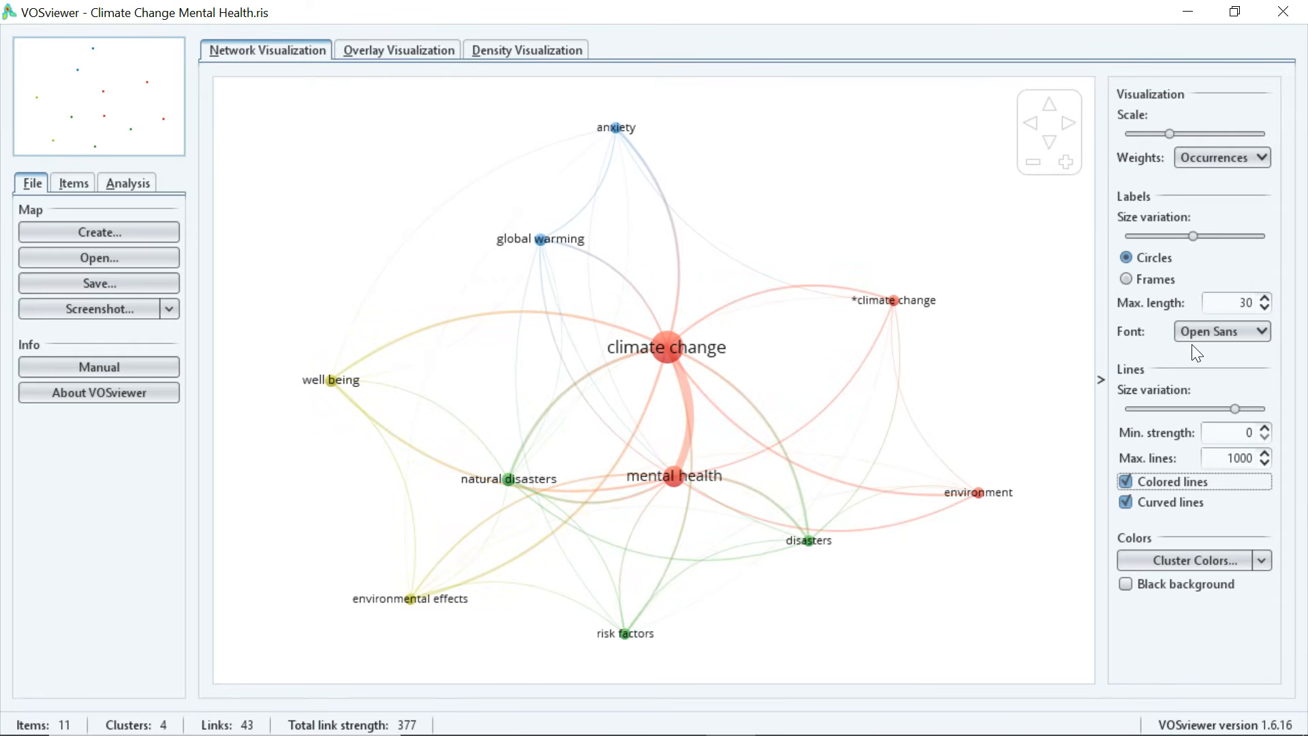
mouse_move(1193, 236)
left_mouse_down()
mouse_move(1264, 233)
mouse_move(1212, 234)
left_mouse_up()
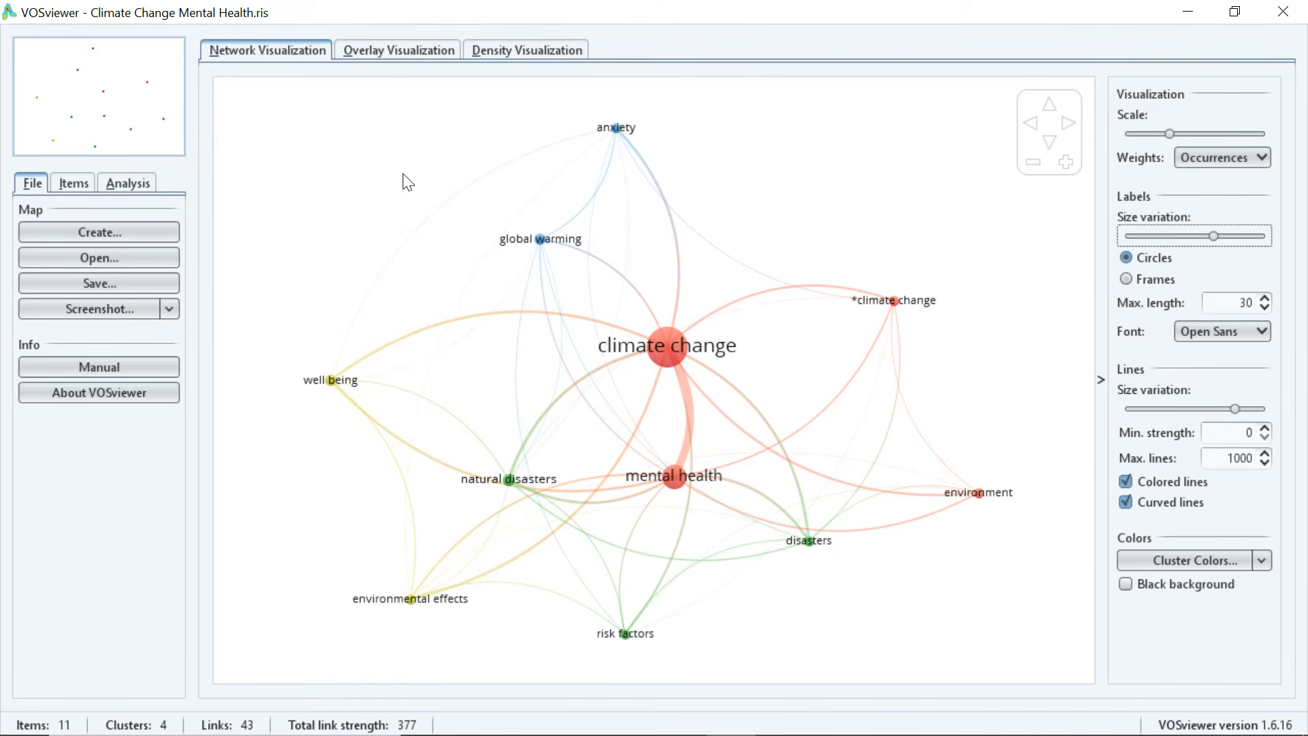
Save the map screenshot as PNG file 'Climate Change Mental Health 2' in Downloads.
left_click(143, 306)
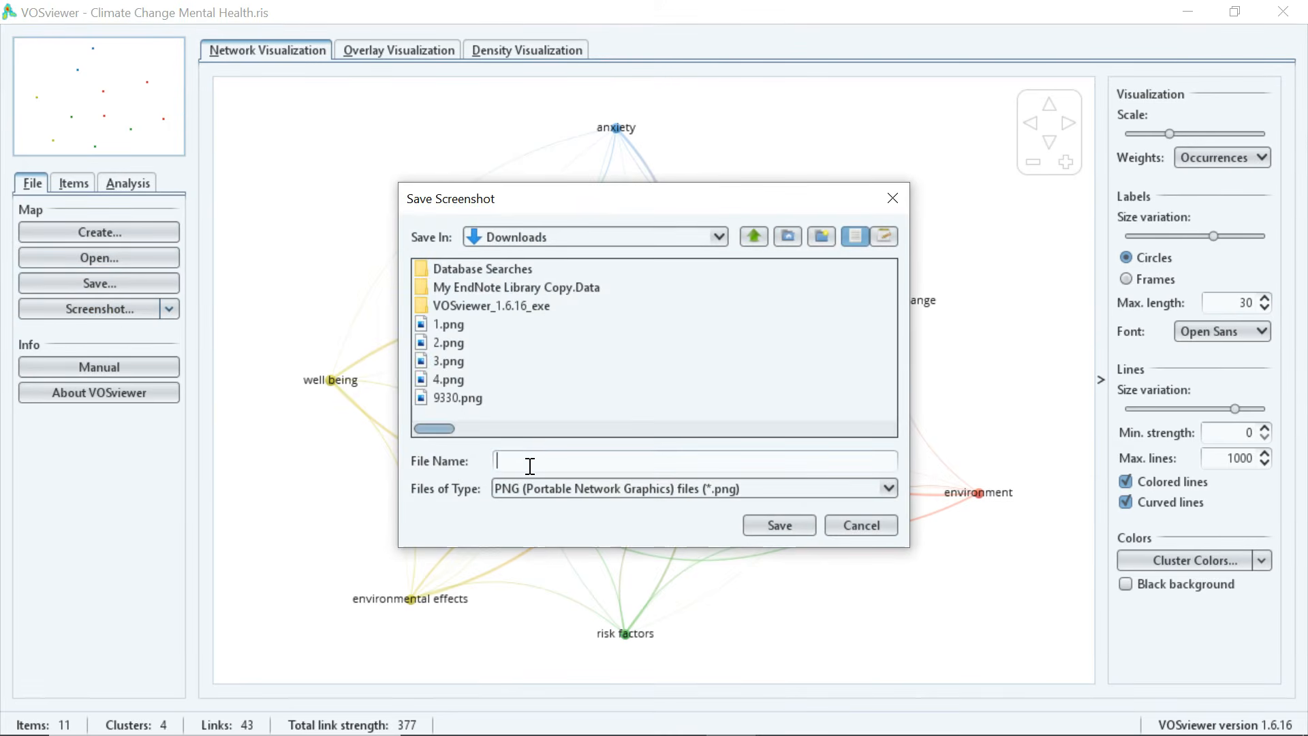
left_click(593, 464)
type("Climate")
key("BackSpace")
key("BackSpace")
key("BackSpace")
key("BackSpace")
key("BackSpace")
key("BackSpace")
key("BackSpace")
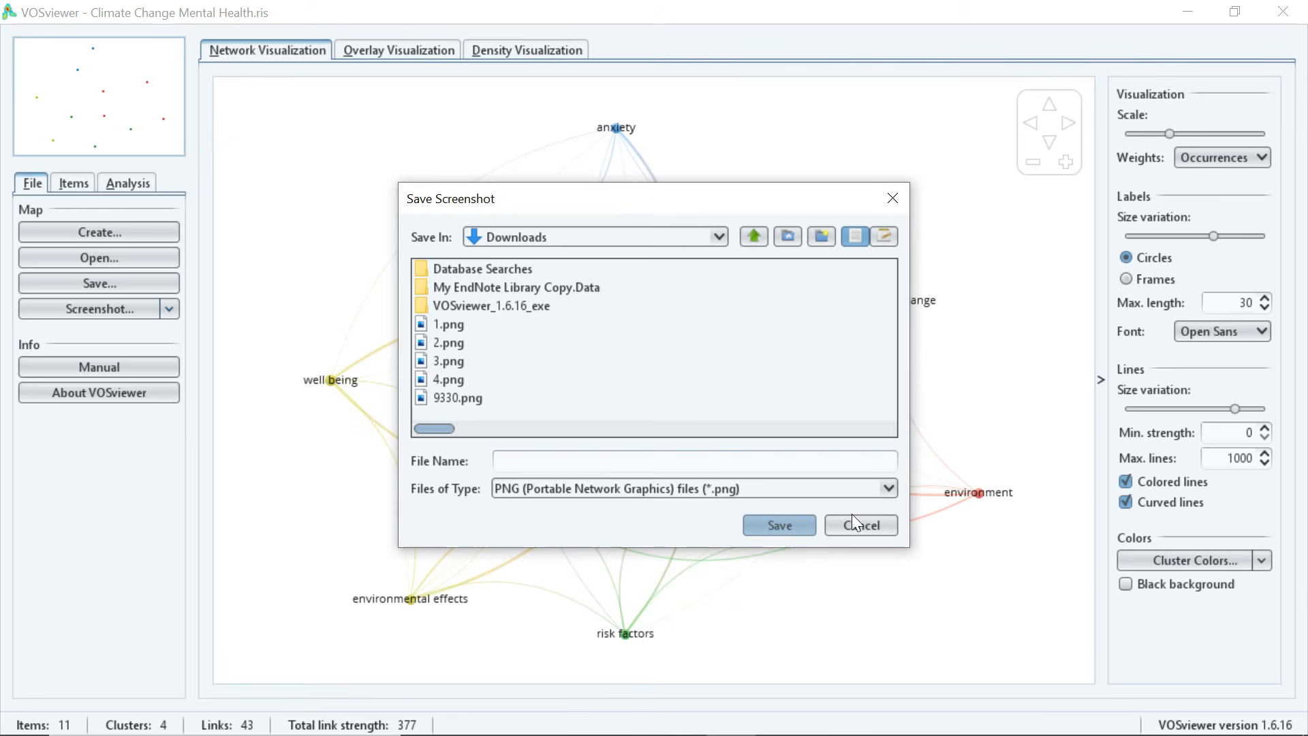
type("Climate Change Mental Health ")
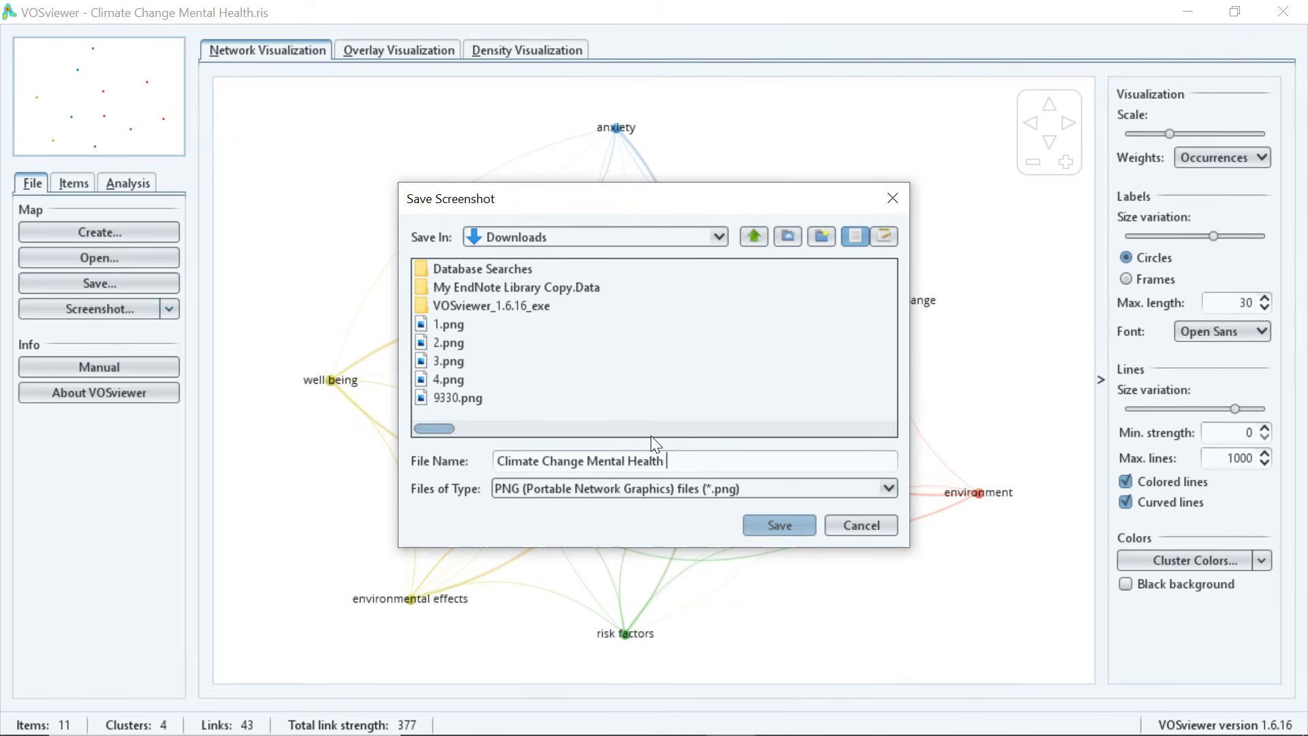
type("2")
left_click(766, 522)
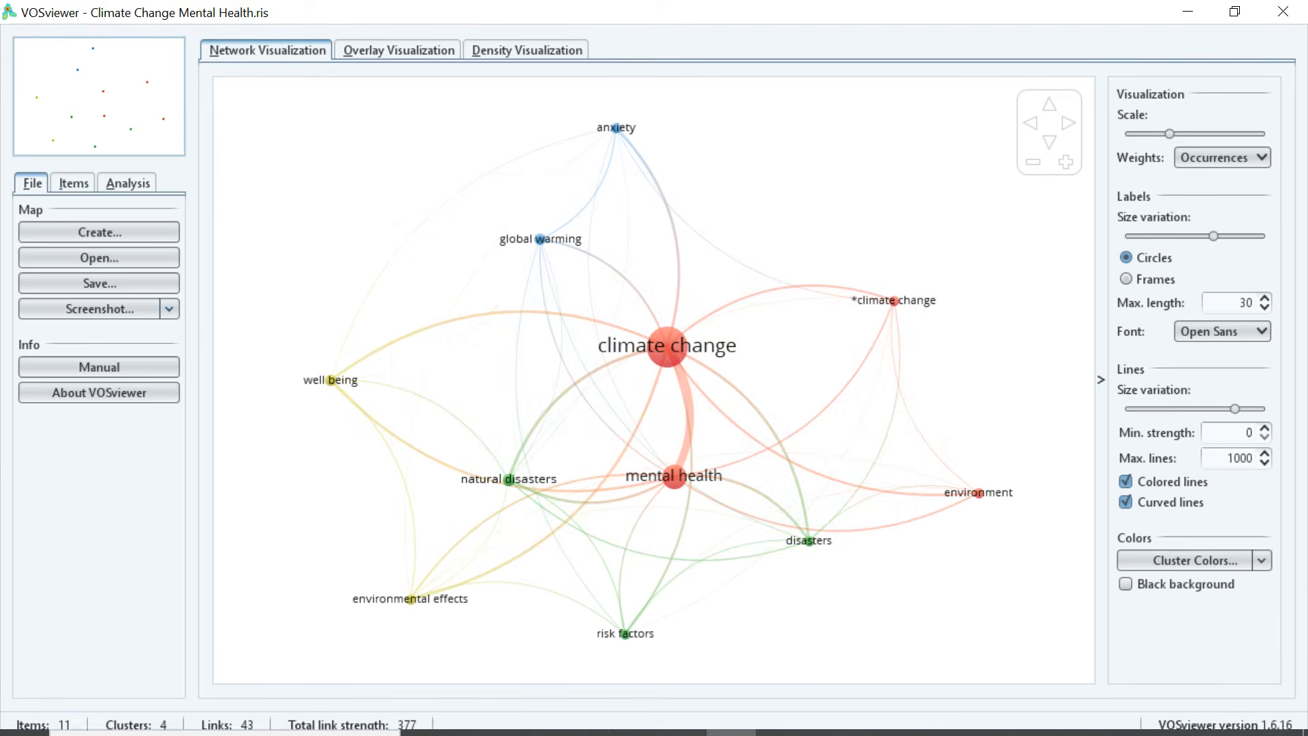
mouse_move(430, 719)
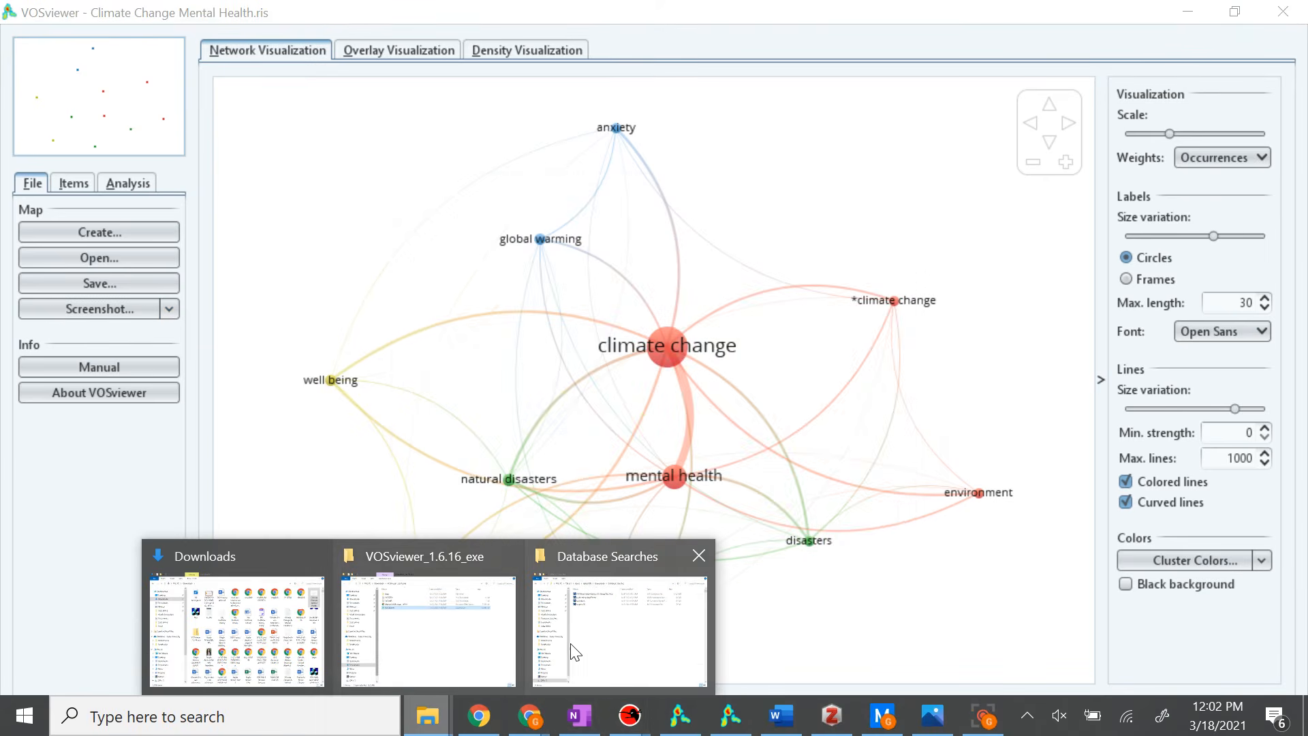
left_click(273, 623)
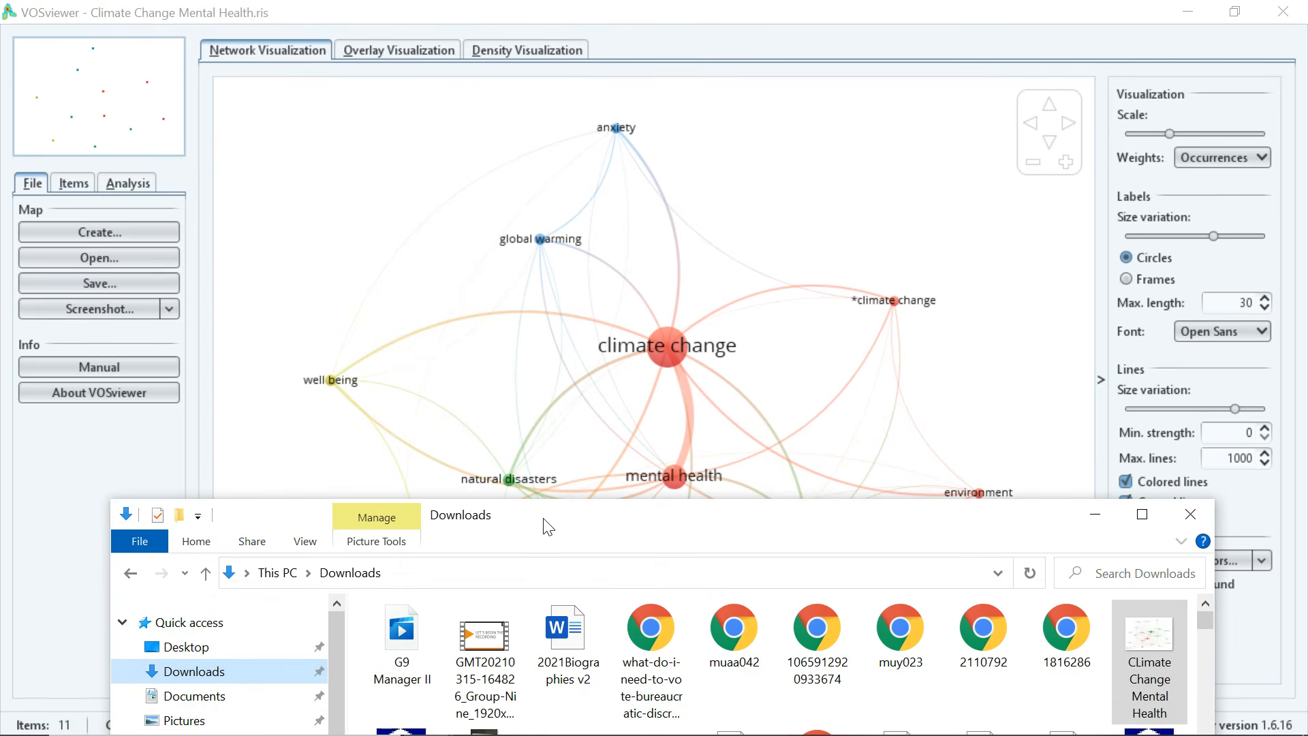
left_click_drag(549, 527, 693, 446)
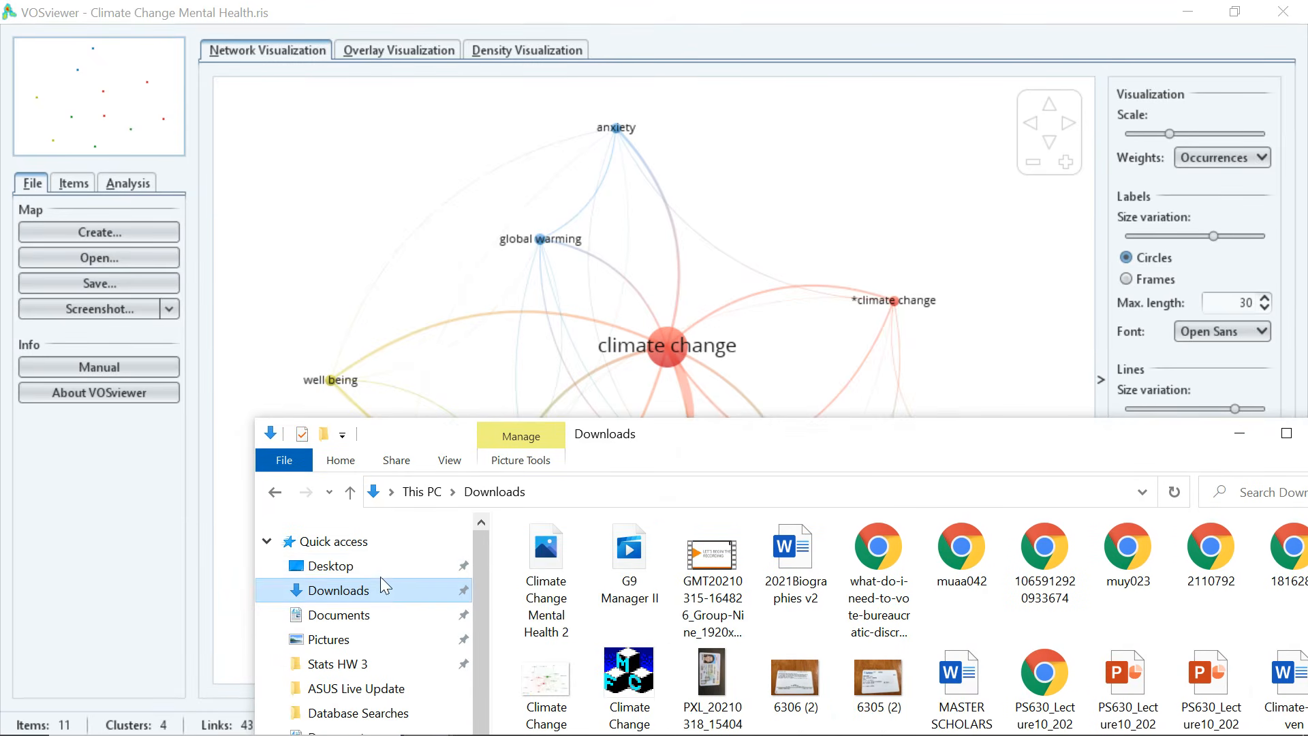
double_click(541, 570)
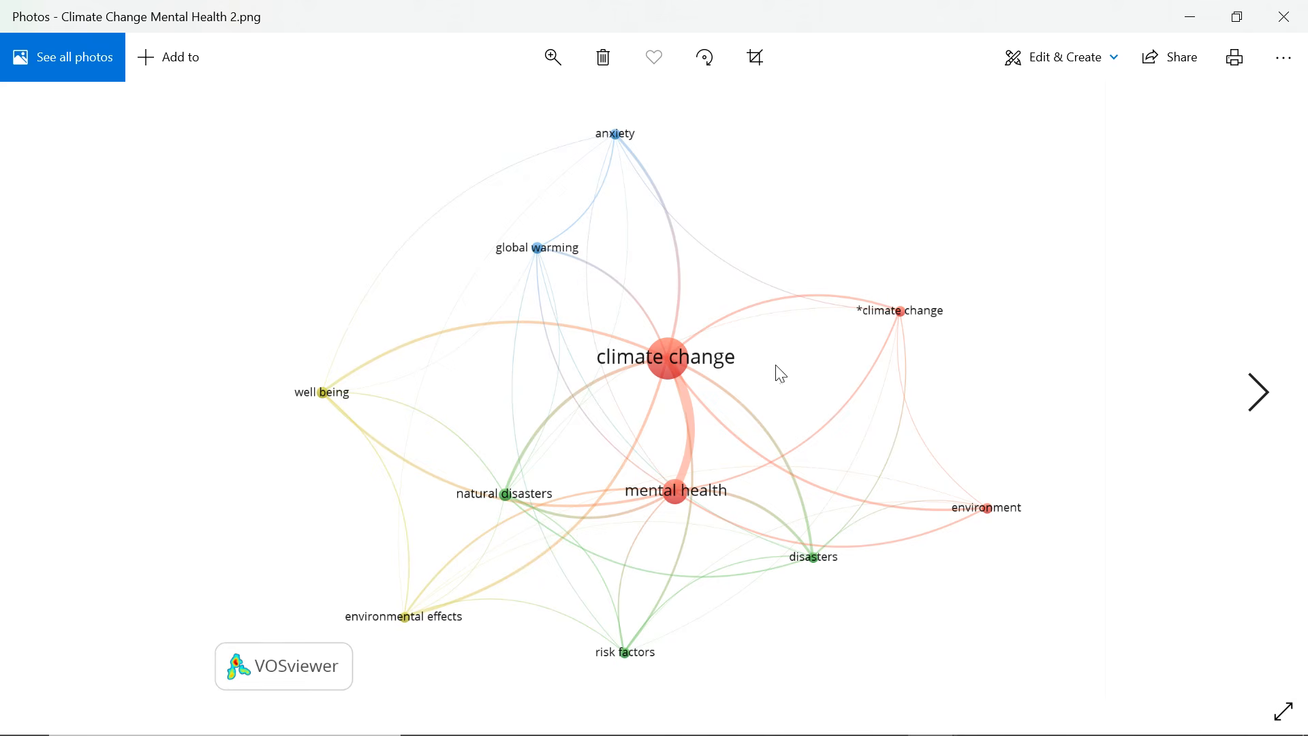
left_click(1190, 14)
left_click(429, 211)
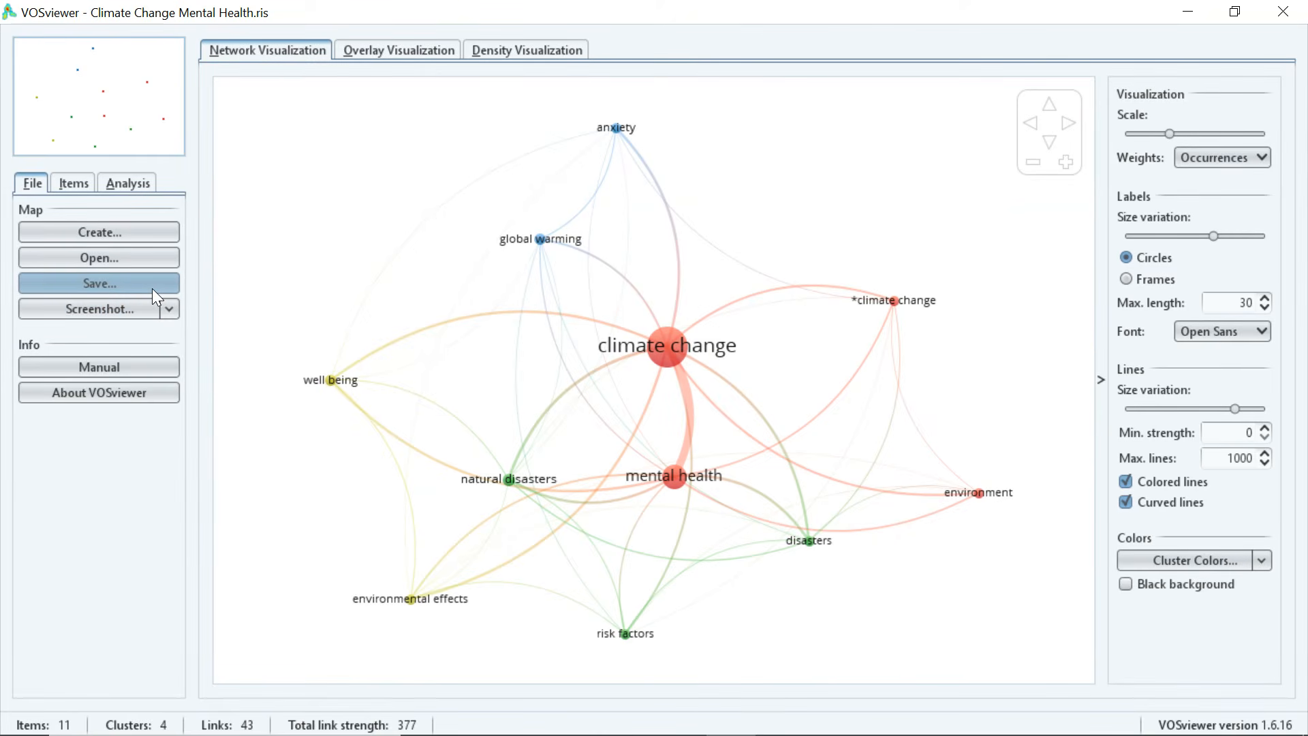
left_click(133, 282)
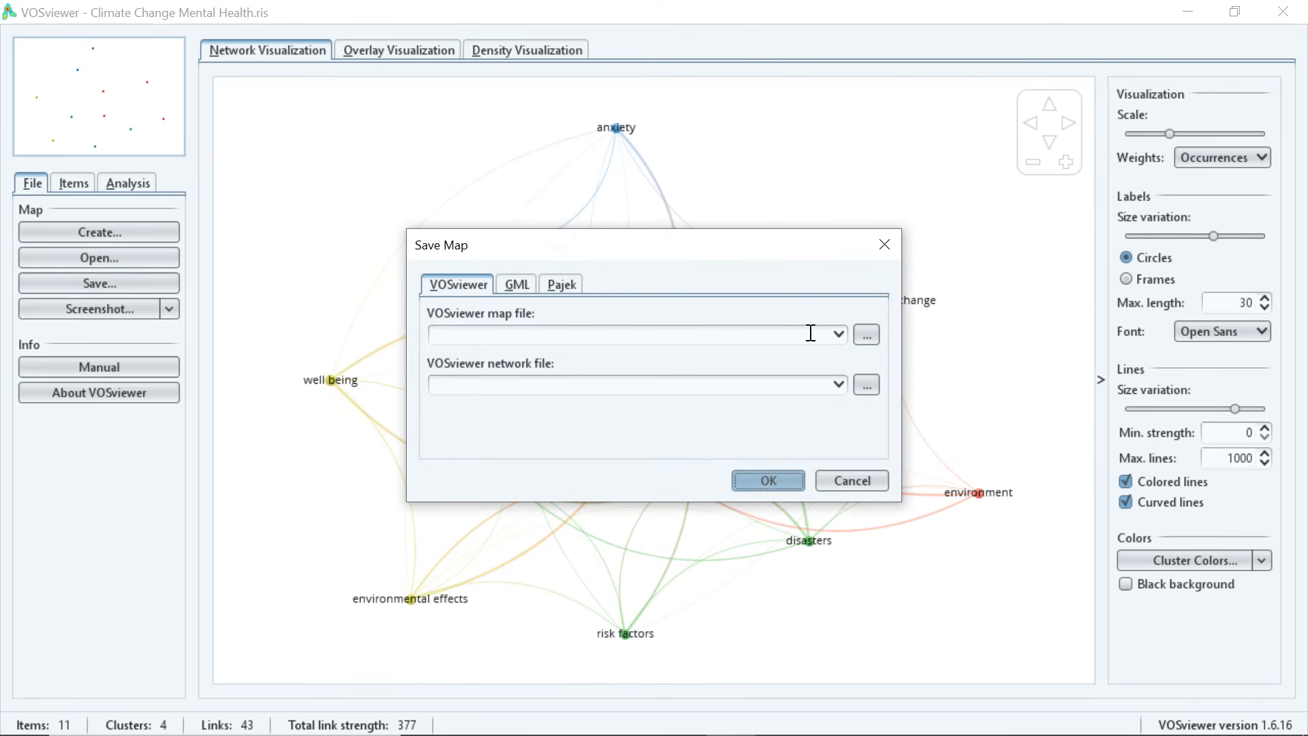
left_click(884, 246)
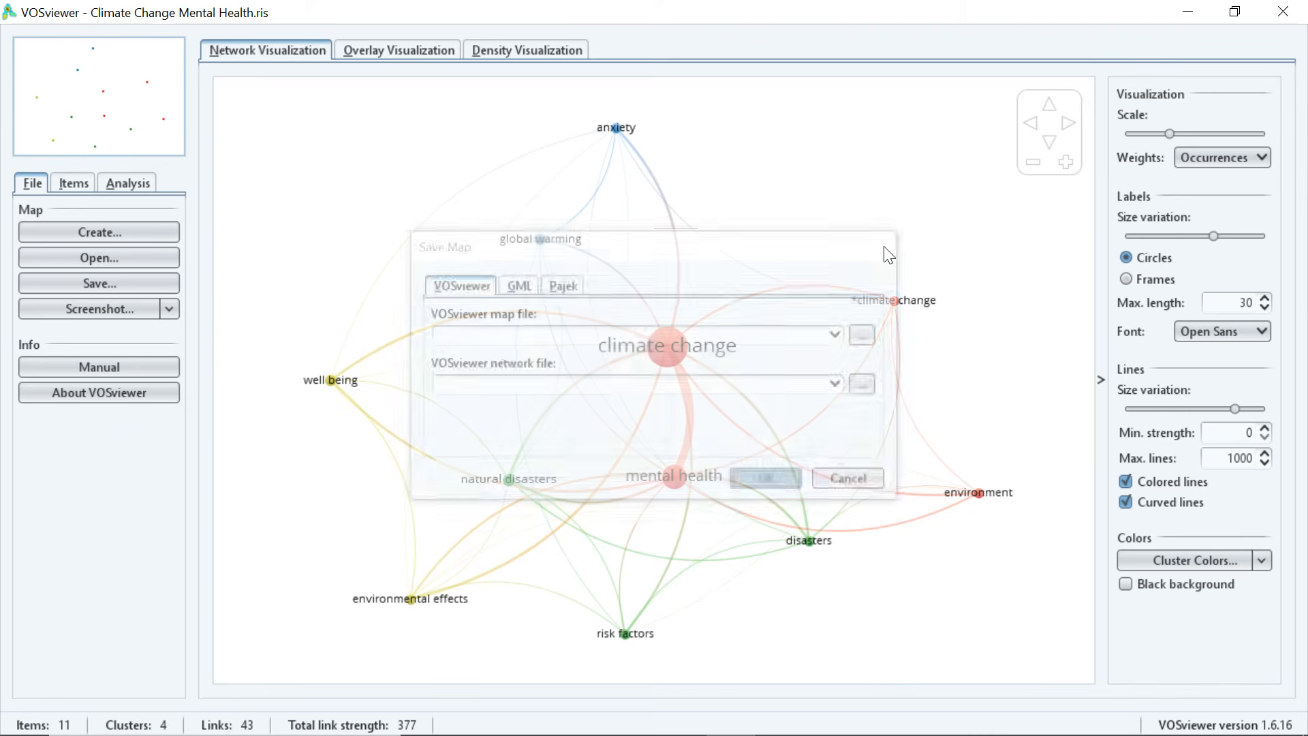